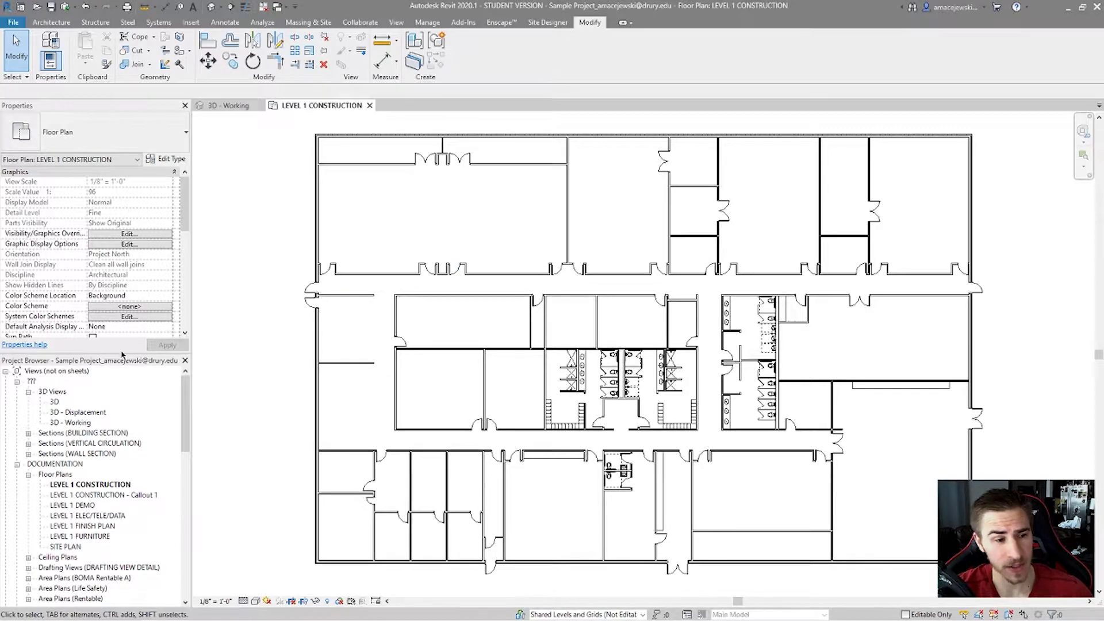
# Look through the family categories listed in the project browser
pyautogui.moveTo(186, 403); pyautogui.dragTo(185, 538)
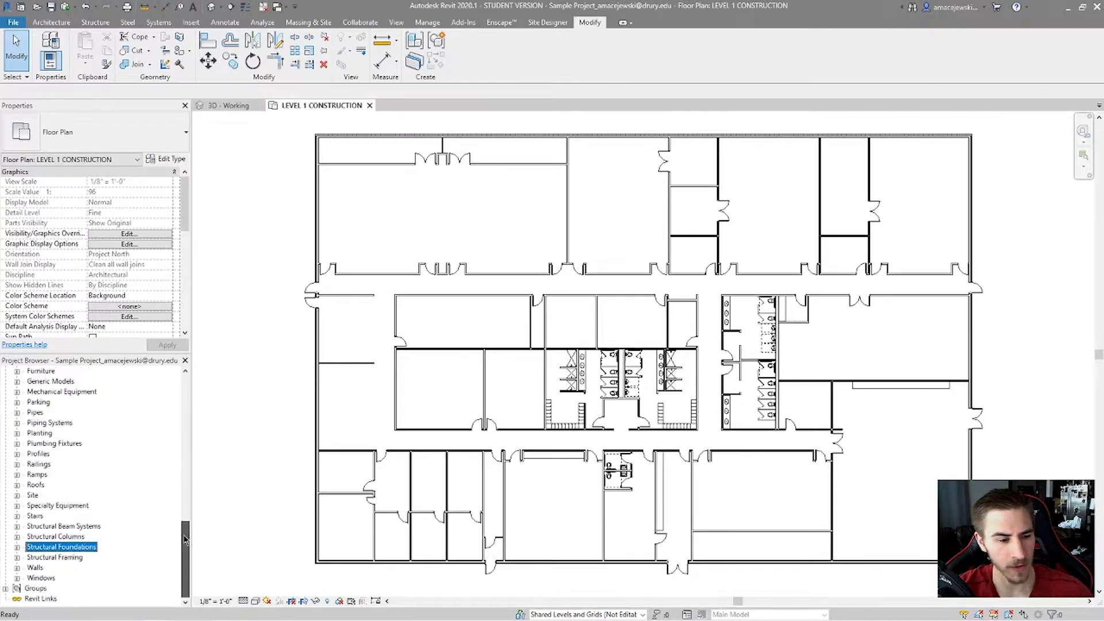
pyautogui.scroll(3, 54, 548)
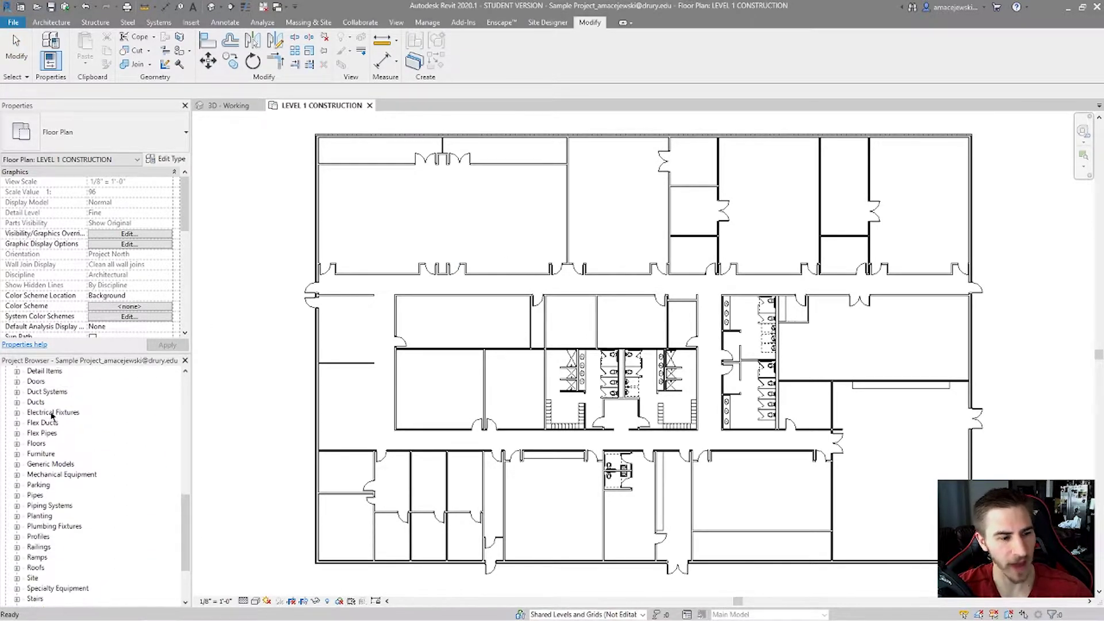
pyautogui.scroll(1, 56, 541)
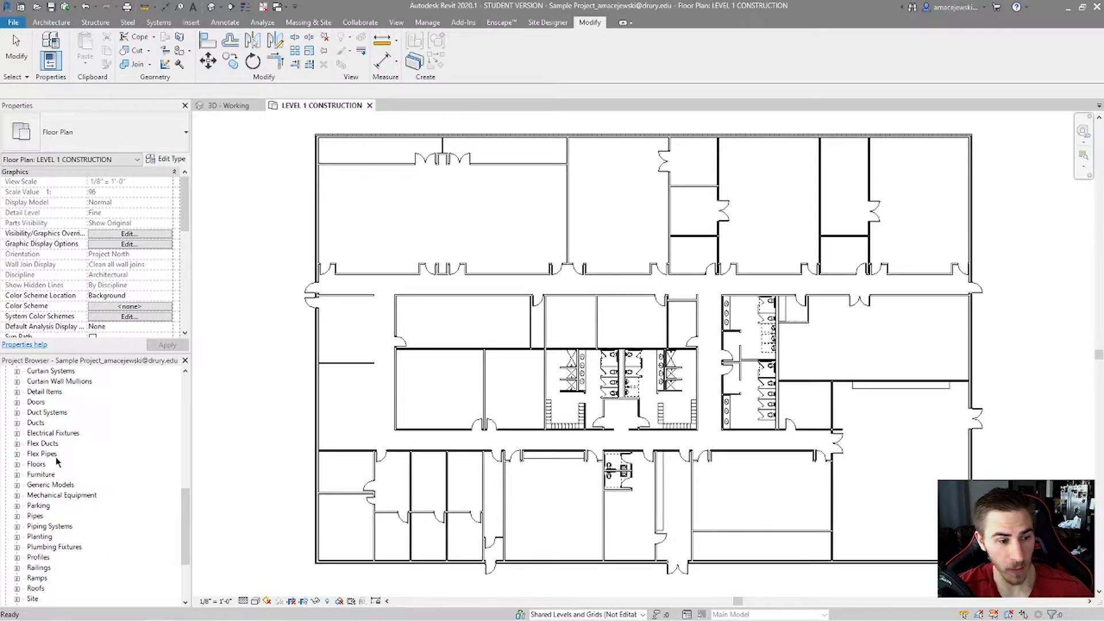
pyautogui.scroll(10, 73, 453)
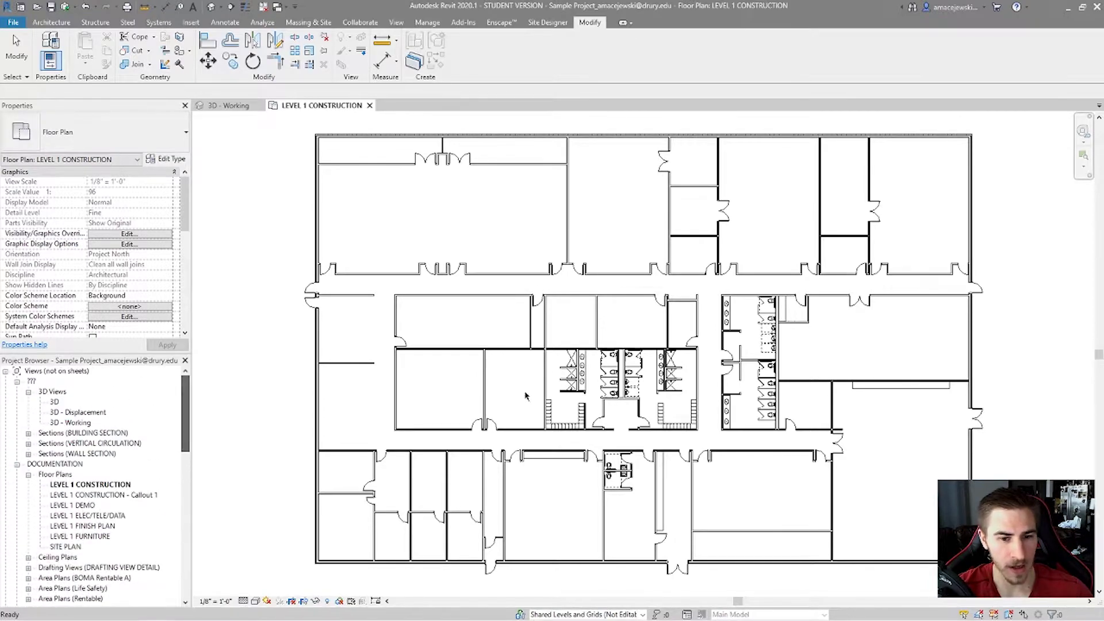
# List the available door types for the single interior door in the room west of the locker rooms
pyautogui.click(480, 429)
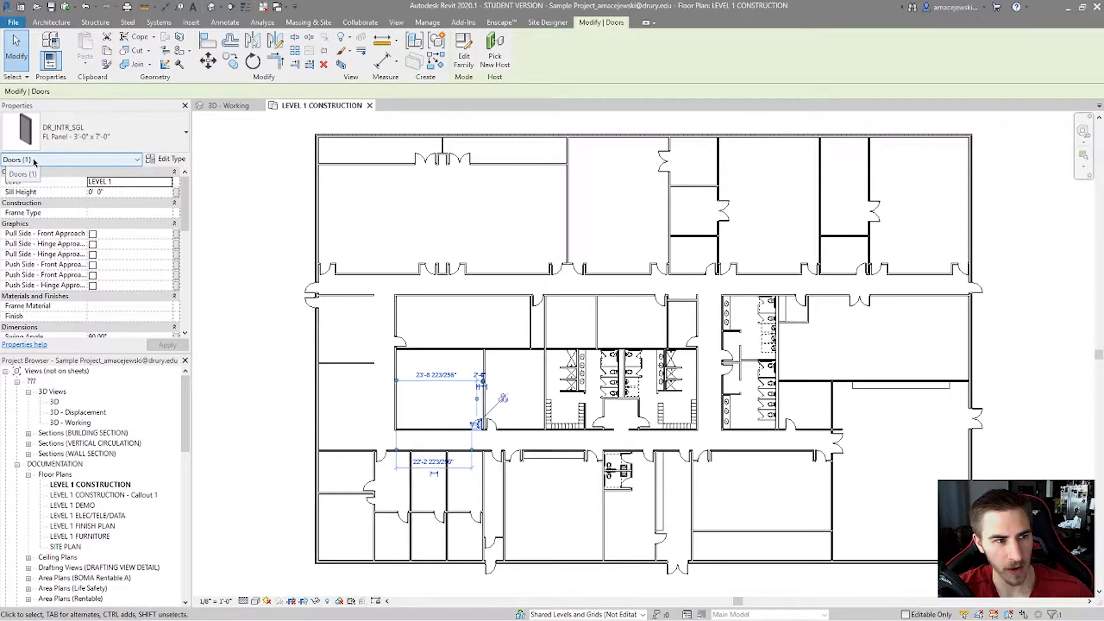
pyautogui.click(168, 138)
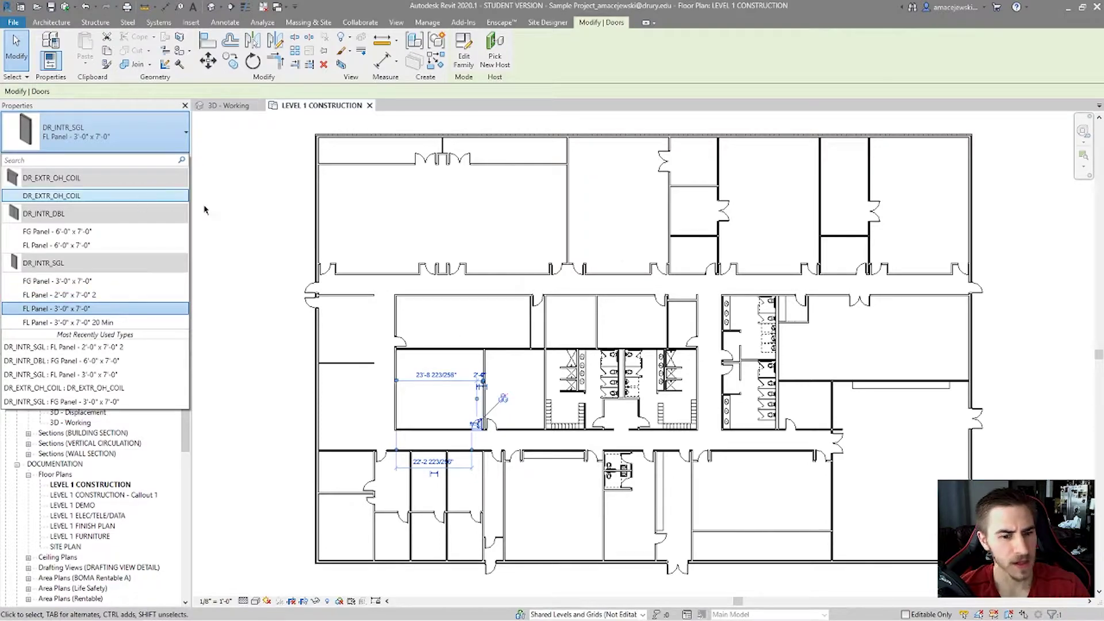
# Change the neighbouring single door, east of the shared partition, to the type DR_EXTR_OH_COIL and accept the overlap warning
pyautogui.scroll(4, 433, 409)
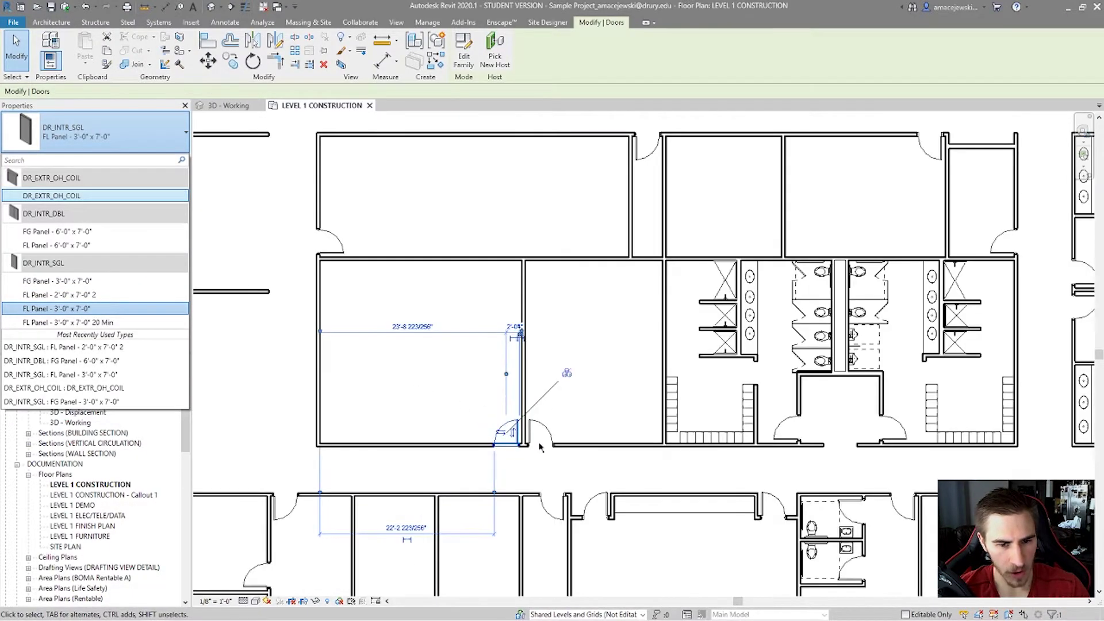
pyautogui.moveTo(434, 406); pyautogui.dragTo(450, 411, button='middle')
pyautogui.click(533, 447)
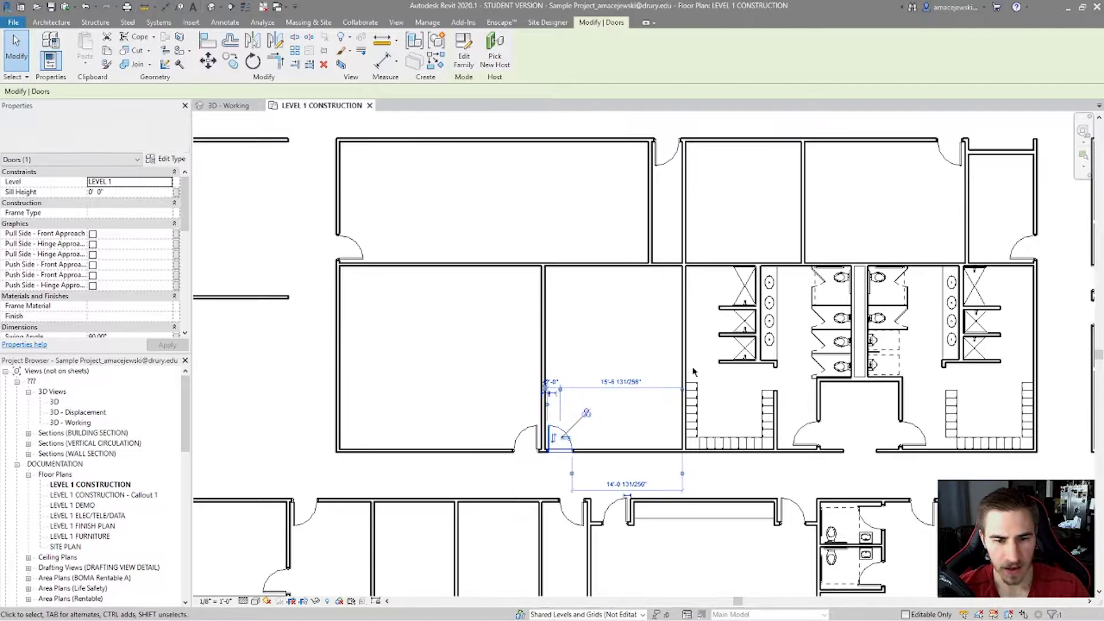
pyautogui.click(109, 133)
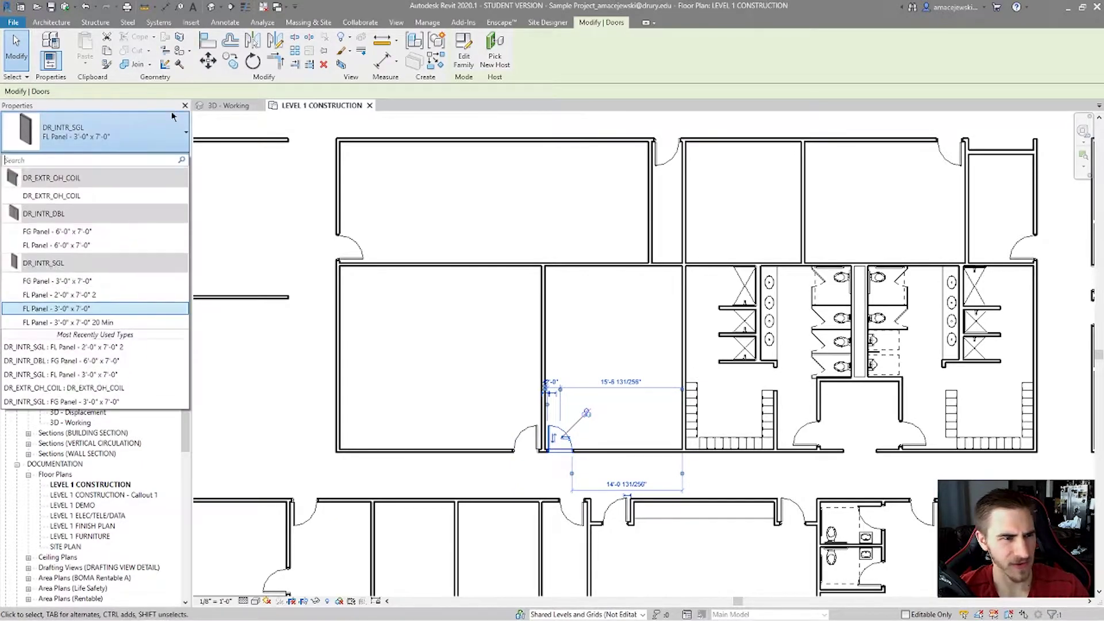
pyautogui.click(73, 196)
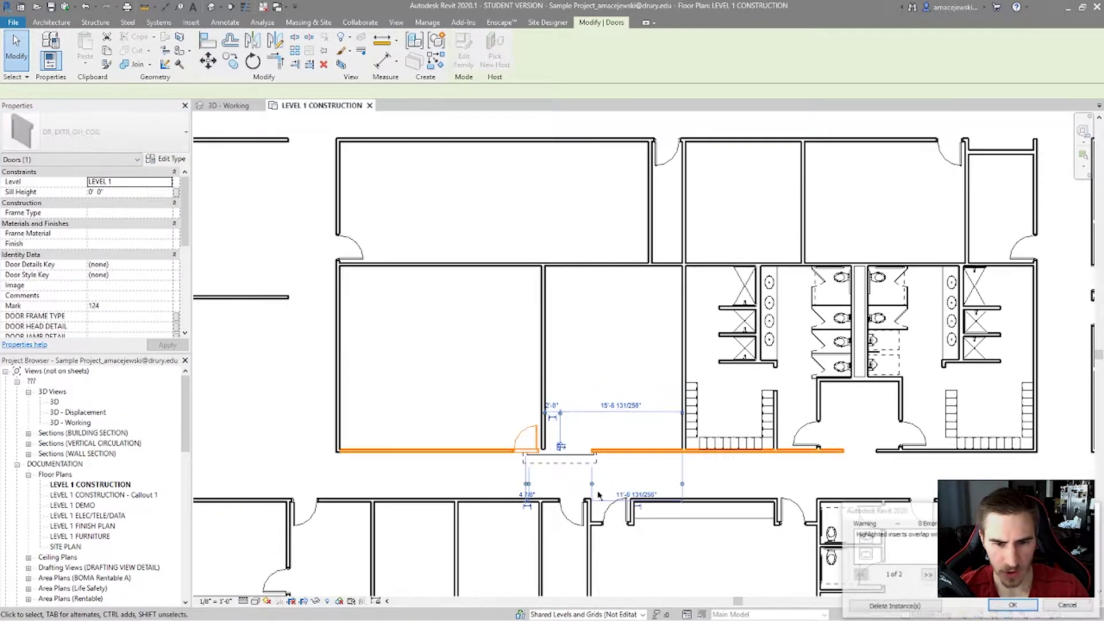
pyautogui.click(990, 606)
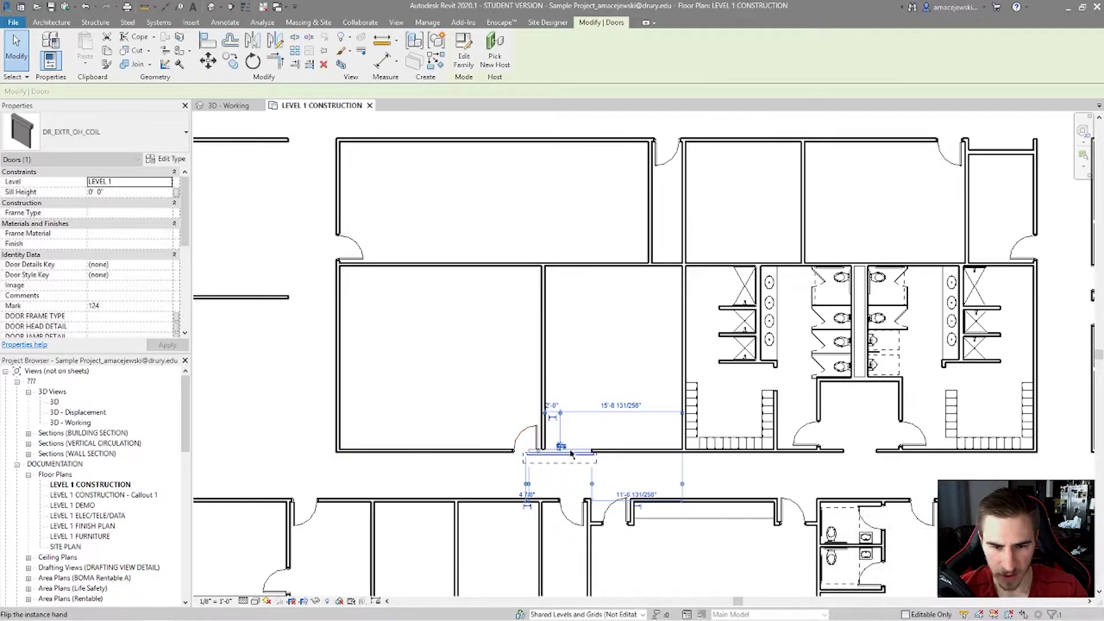
# Move the overhead coiling door east along its wall so its centre is about 8'-6" from the room's west partition
pyautogui.moveTo(561, 454); pyautogui.dragTo(628, 458)
pyautogui.click(611, 335)
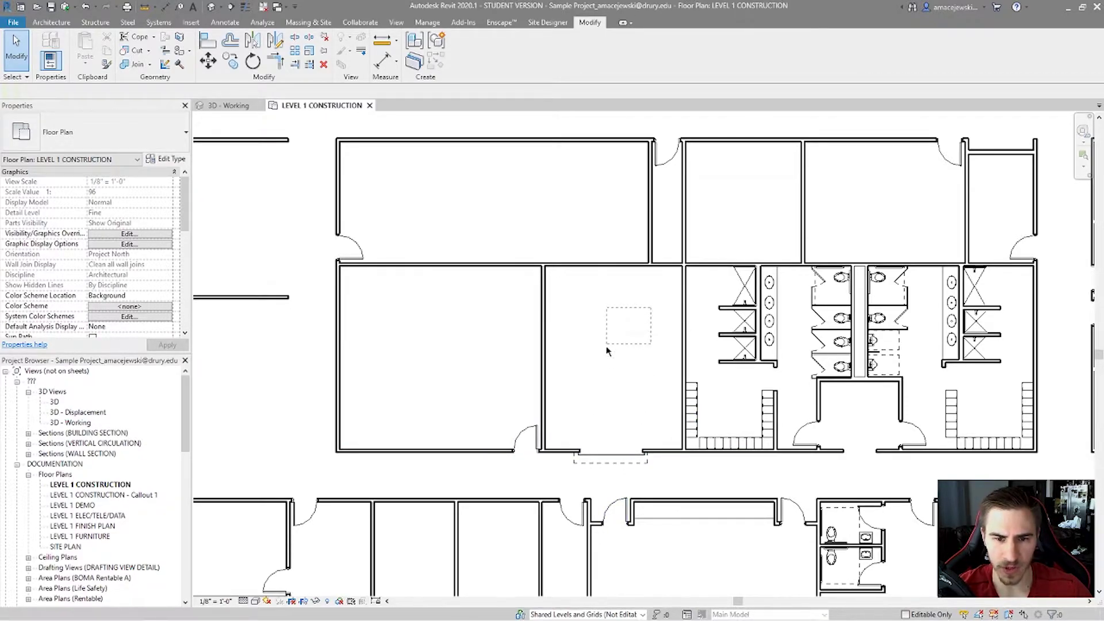
pyautogui.moveTo(473, 315); pyautogui.dragTo(388, 397)
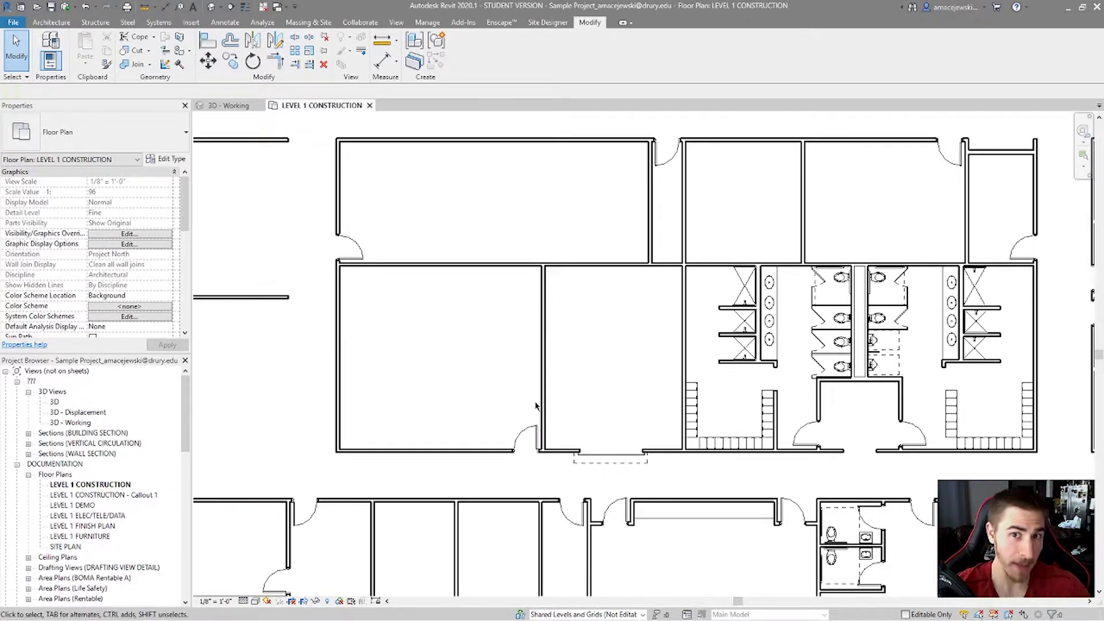
# Compare the properties of the remaining single interior door with those of the overhead coiling door
pyautogui.click(526, 437)
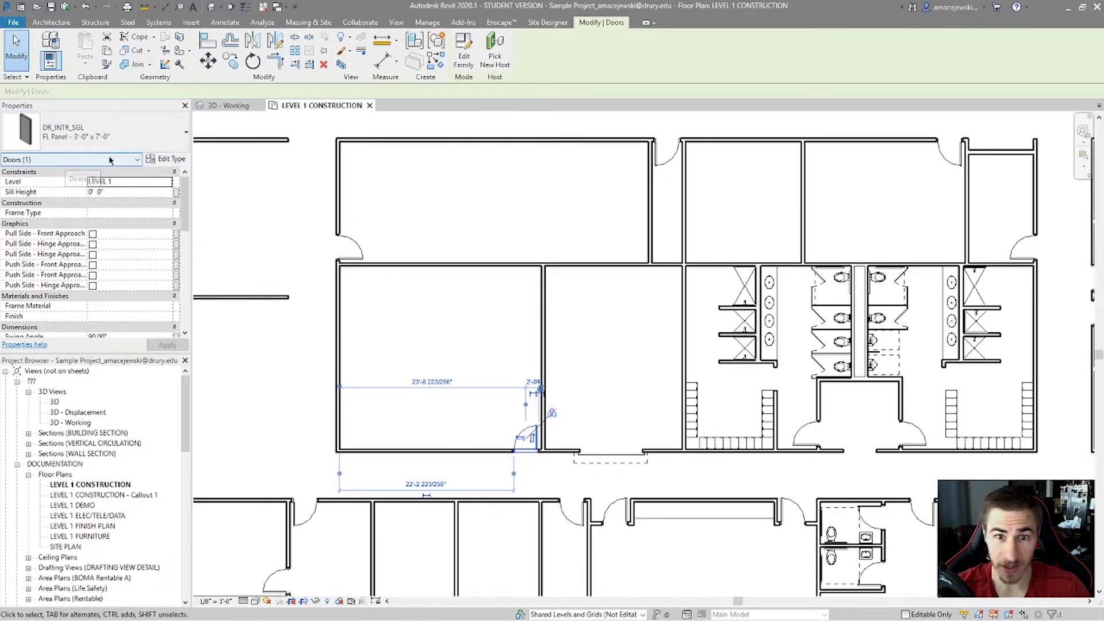
pyautogui.click(610, 453)
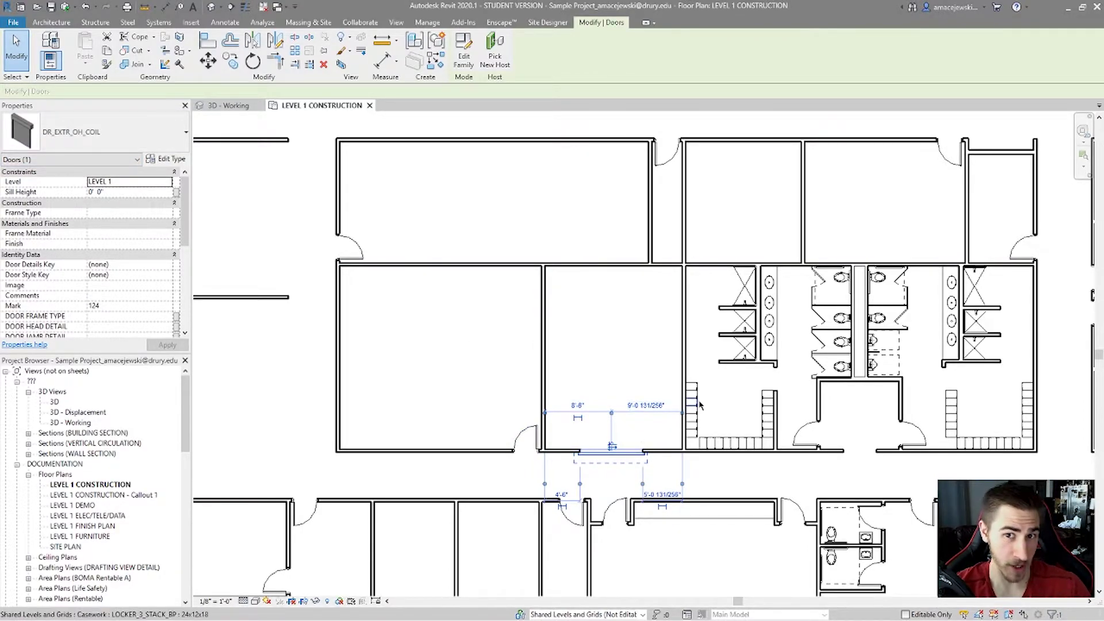
pyautogui.press('Escape')
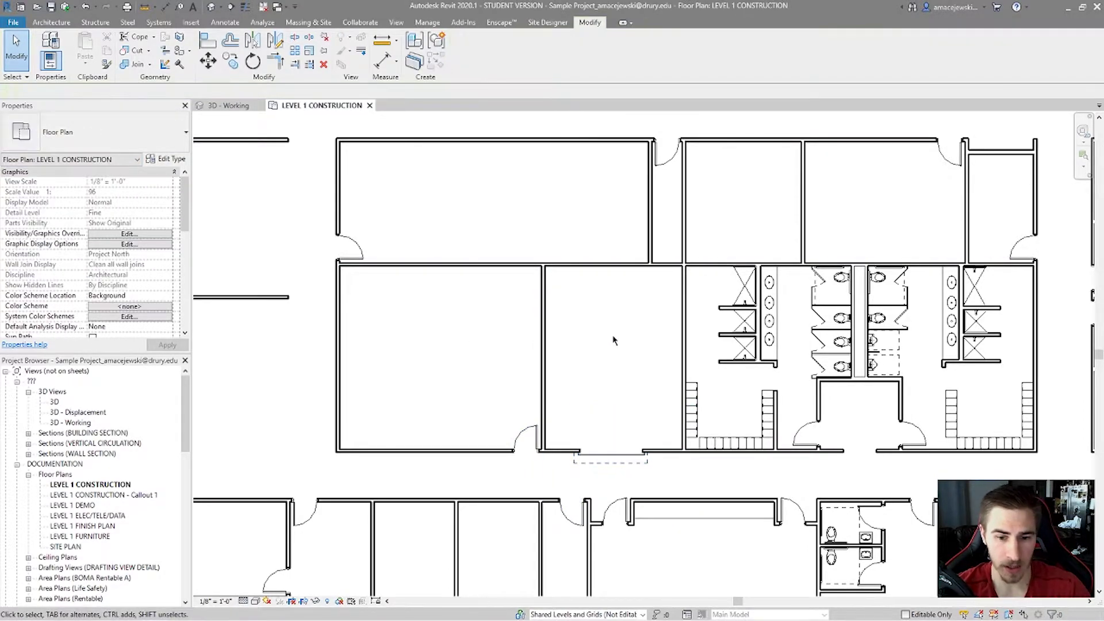
pyautogui.click(627, 458)
pyautogui.click(527, 438)
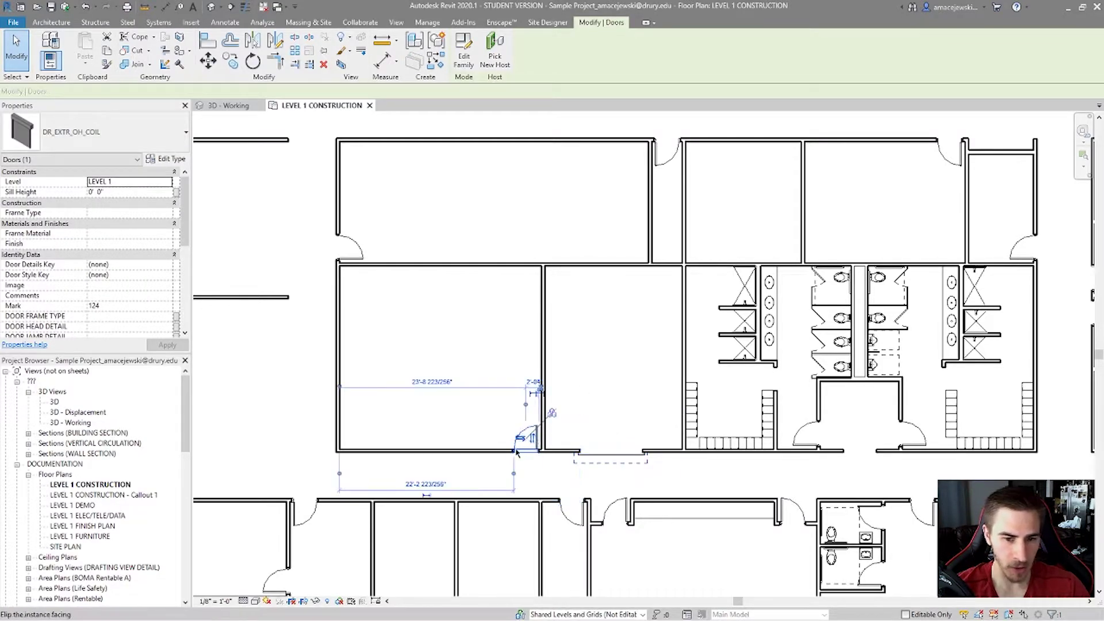
pyautogui.press('Escape')
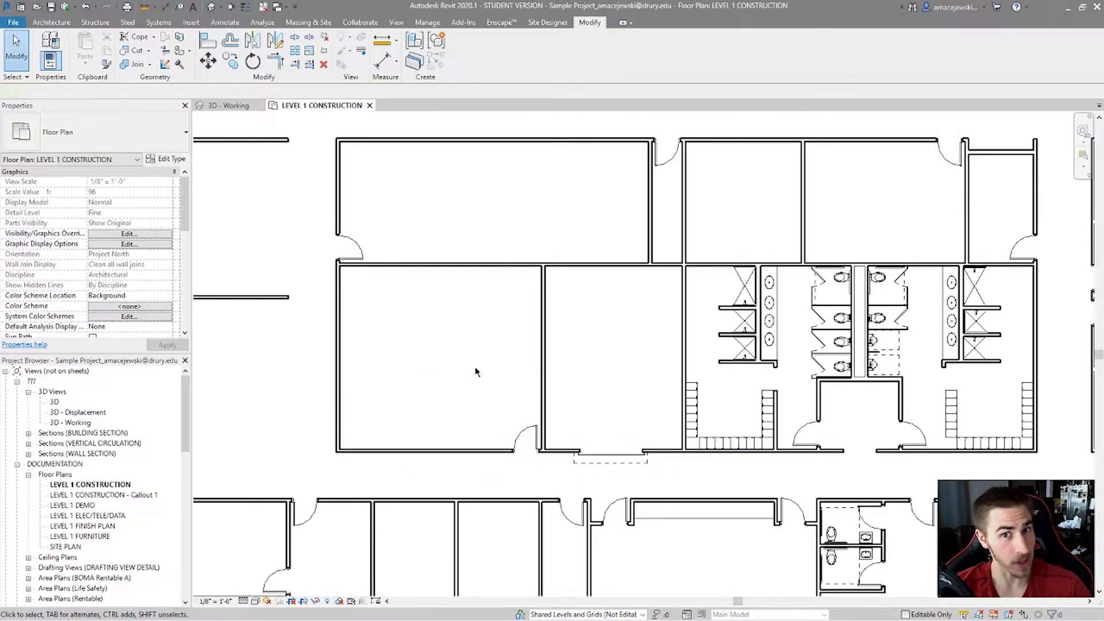
# Review the door types available for the overhead coiling door without changing its type
pyautogui.click(625, 465)
pyautogui.click(87, 136)
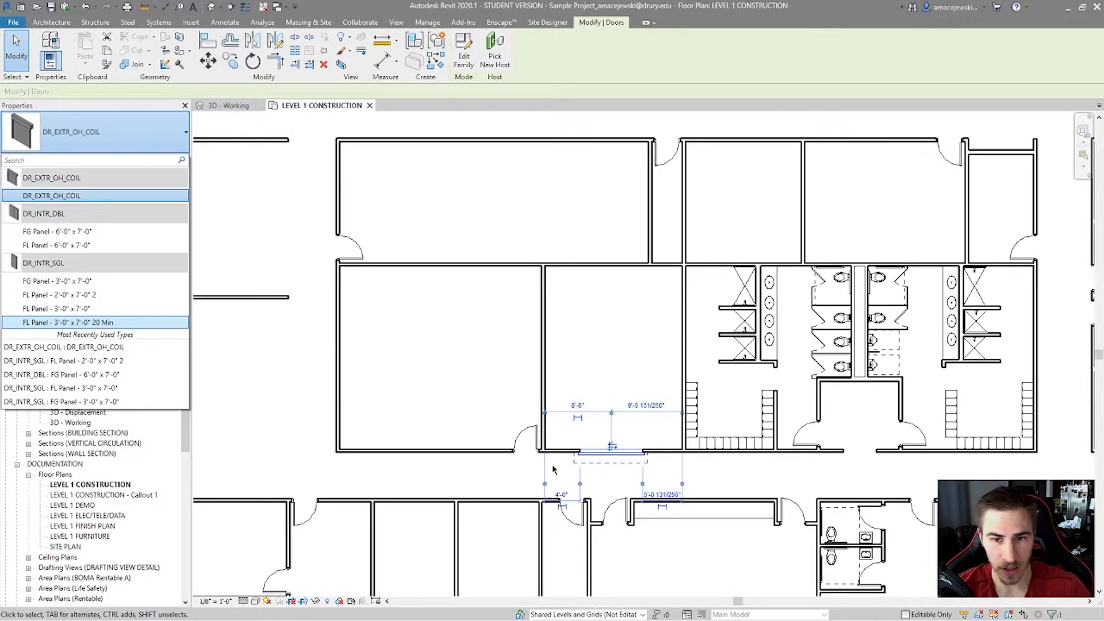
pyautogui.click(579, 300)
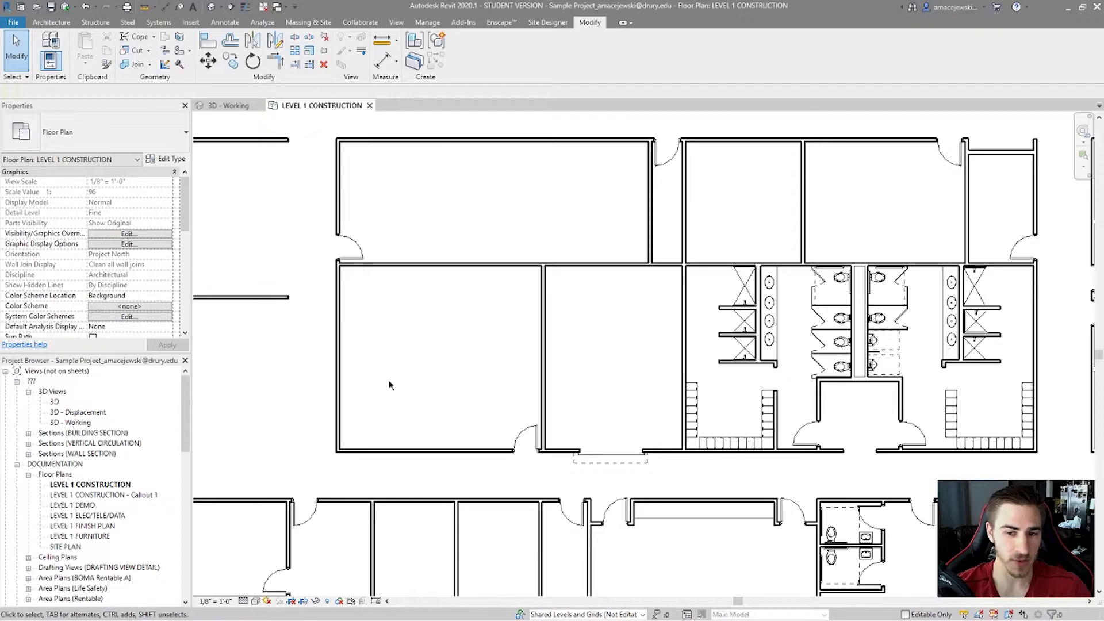
pyautogui.click(610, 456)
pyautogui.click(130, 136)
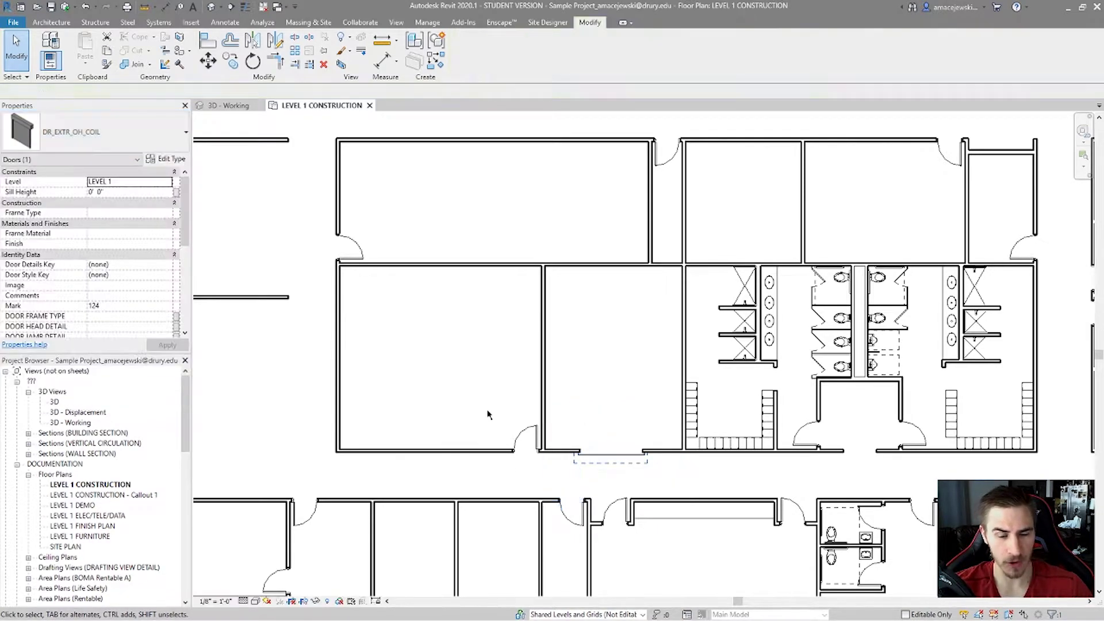
# Check the type of the single interior door, and list the types the overhead coiling door could be swapped to
pyautogui.click(499, 432)
pyautogui.click(525, 443)
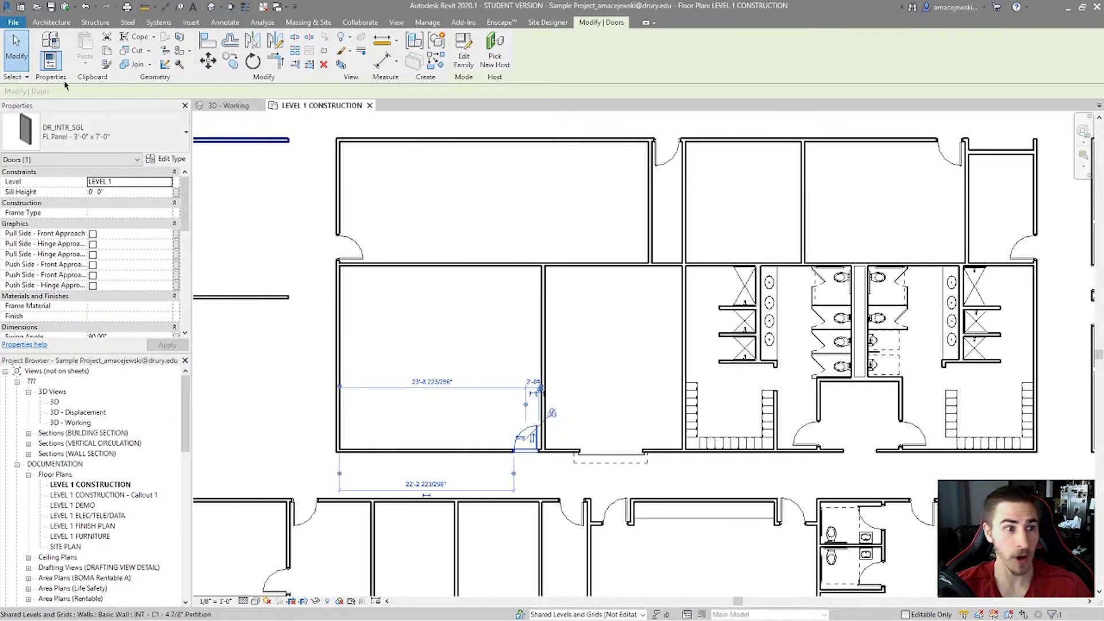
pyautogui.click(644, 455)
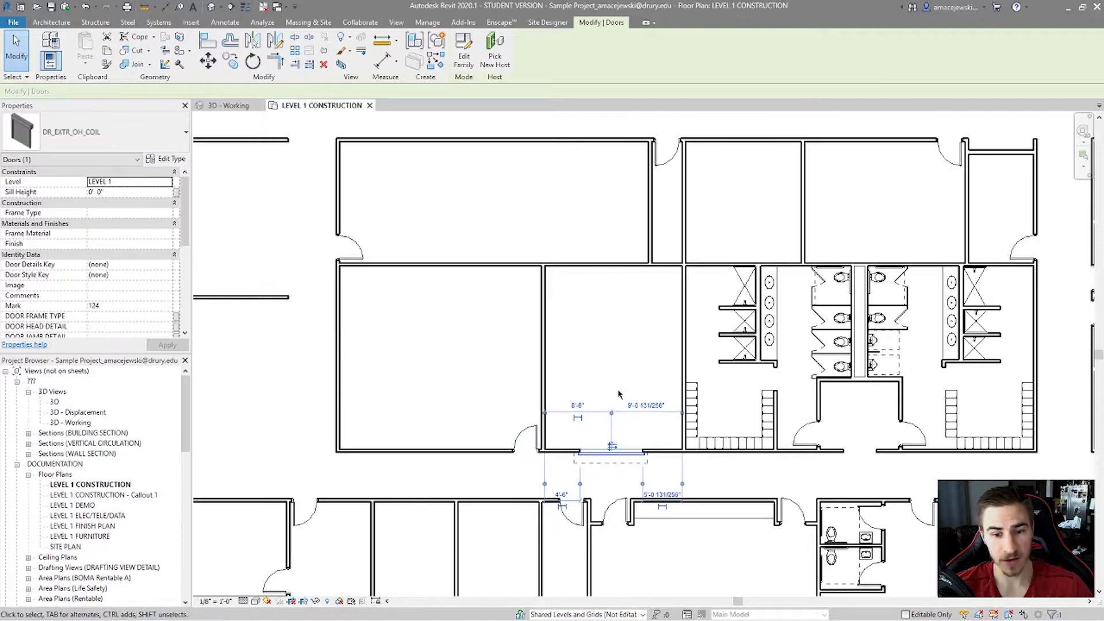
pyautogui.click(144, 133)
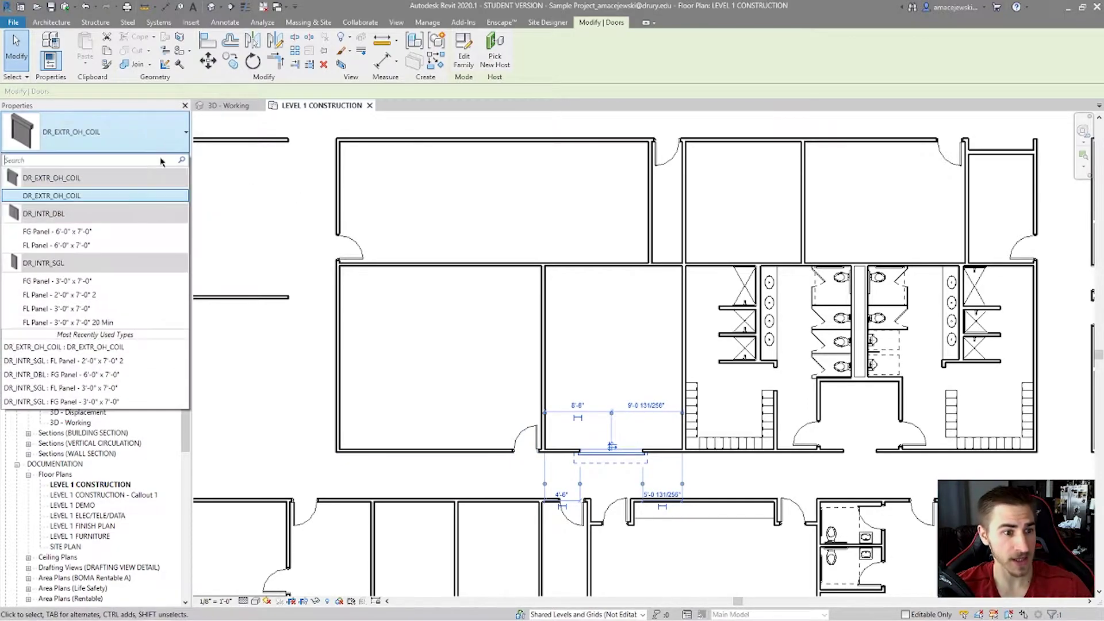
pyautogui.click(387, 372)
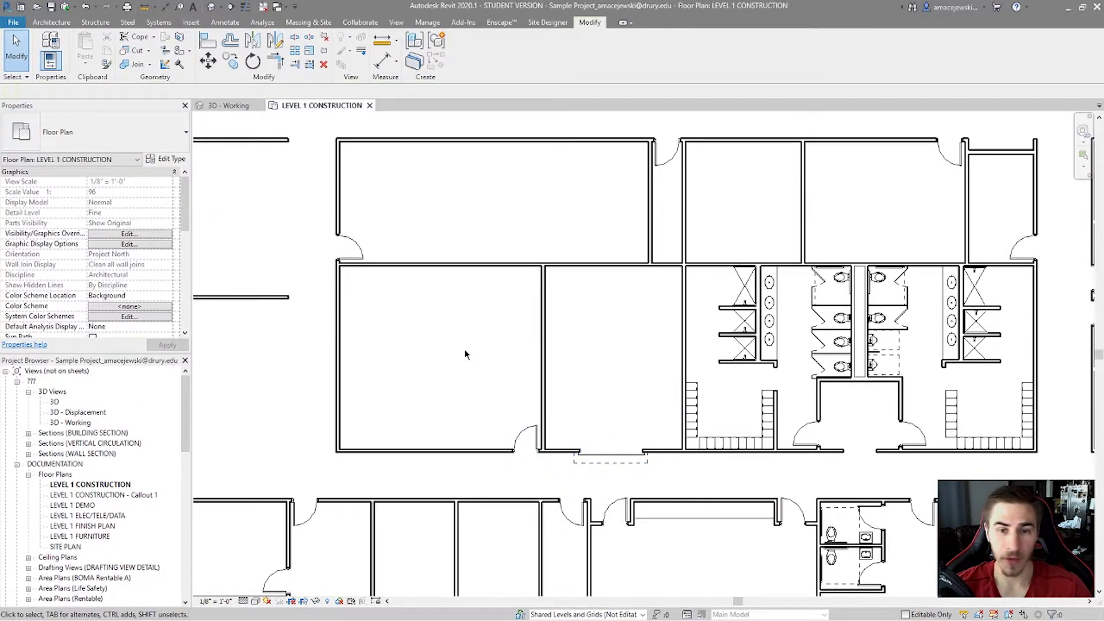
# Review the door types available for the single interior door without changing its type
pyautogui.click(107, 65)
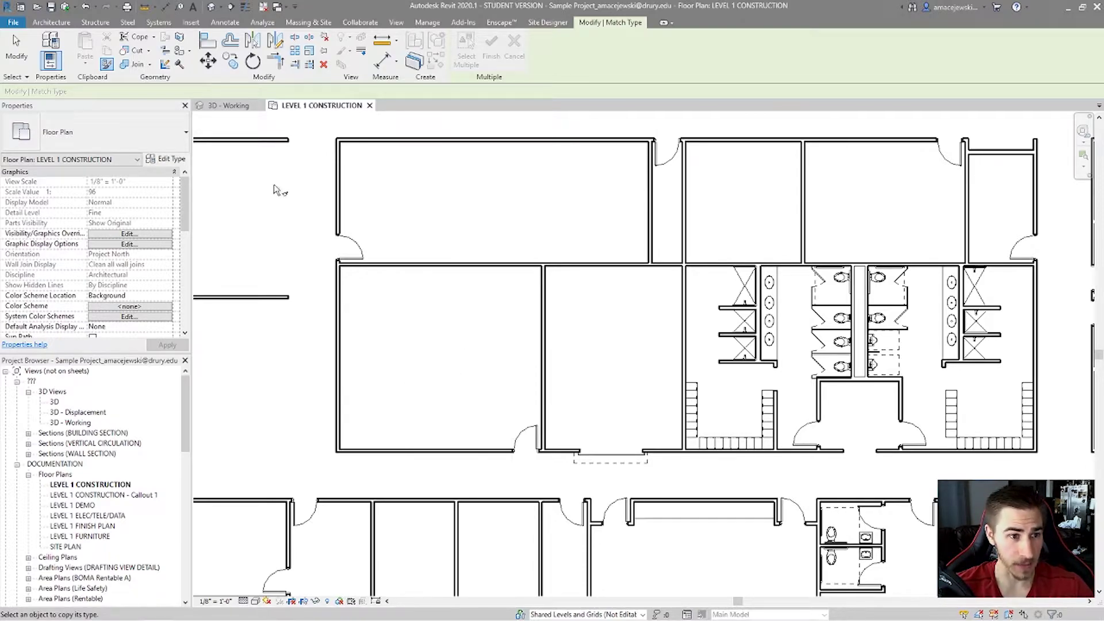
pyautogui.press('Escape')
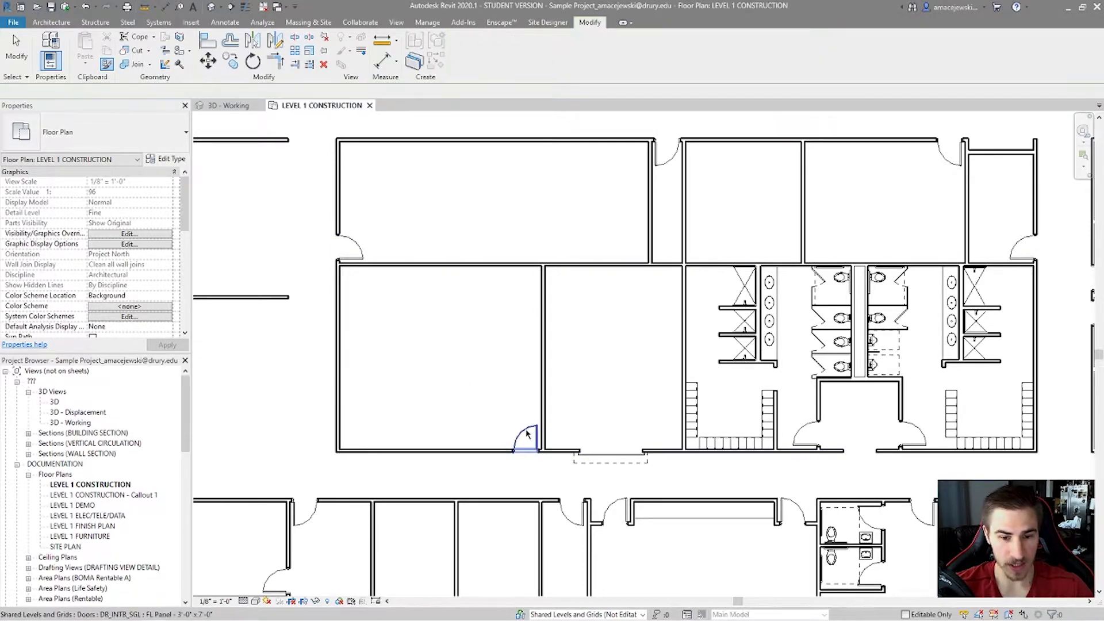
pyautogui.click(524, 435)
pyautogui.click(121, 135)
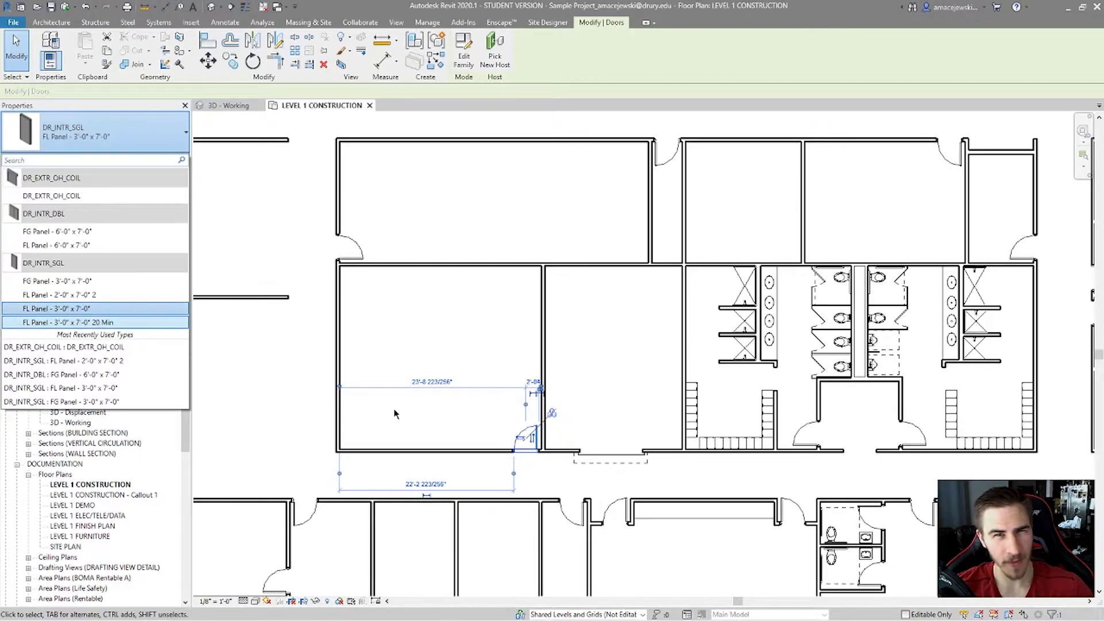
pyautogui.click(460, 363)
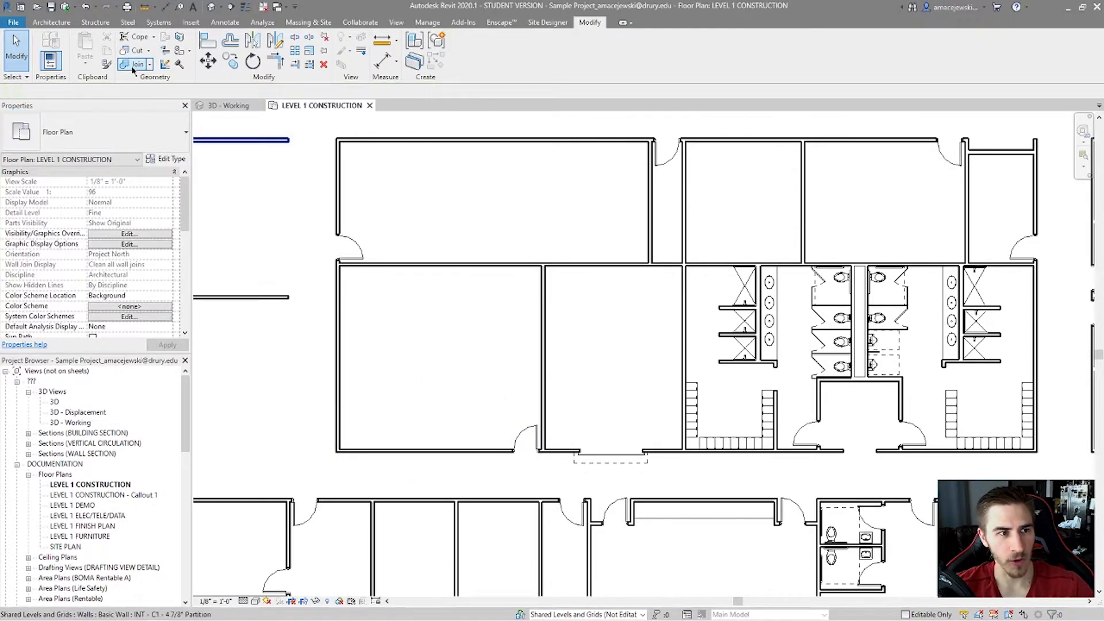
pyautogui.click(106, 64)
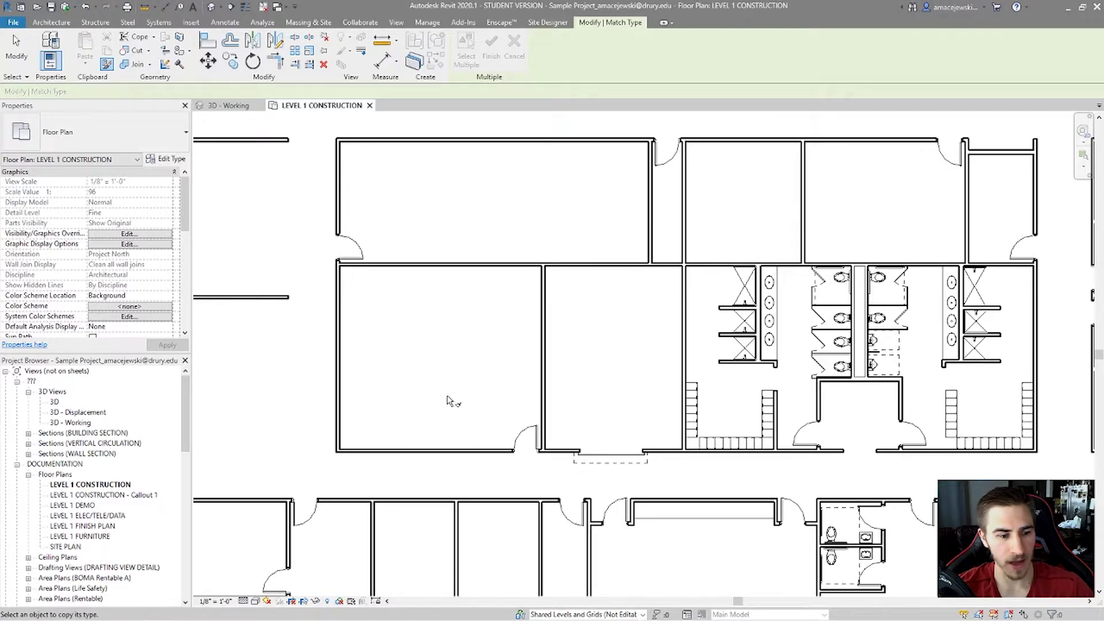
pyautogui.click(522, 441)
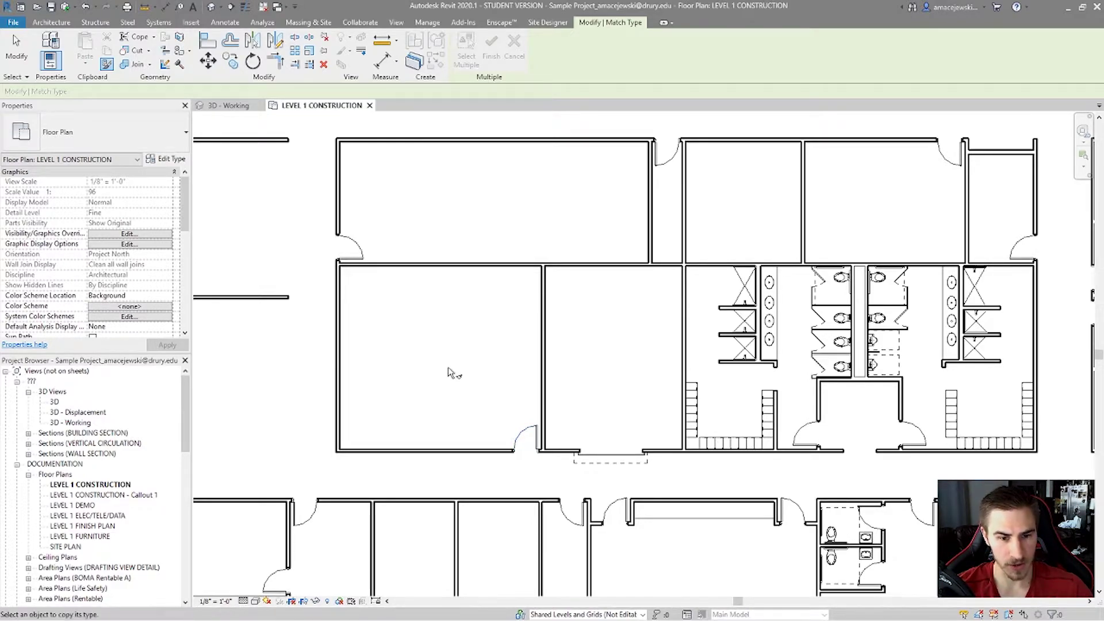
pyautogui.press('Escape')
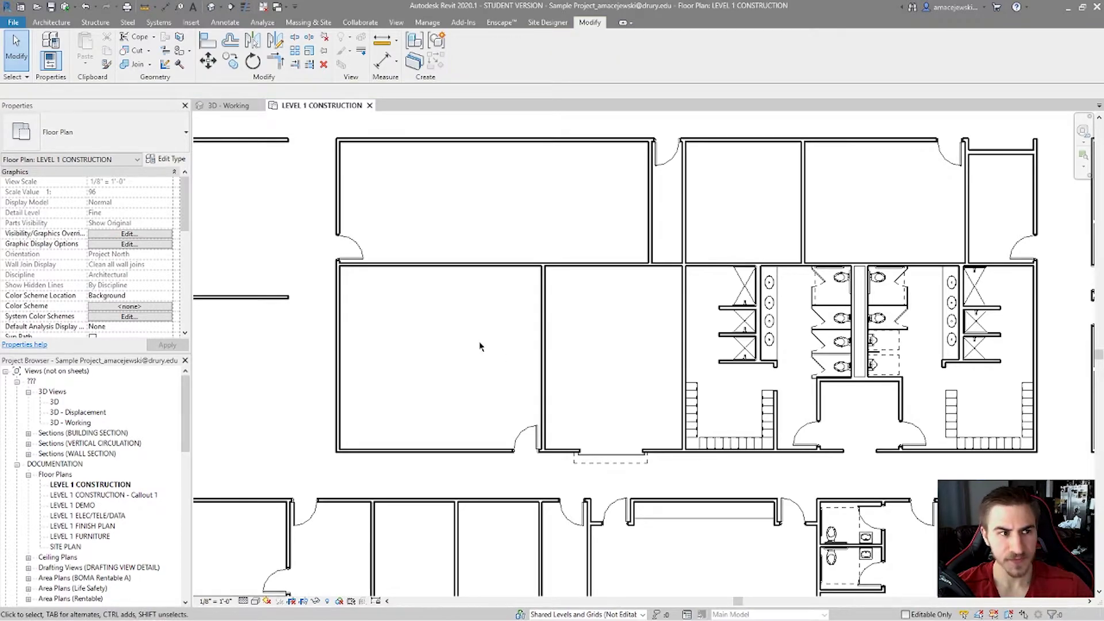
# Start Match Type Properties, pick the single interior door as the source type, and clear that picked source
pyautogui.click(107, 63)
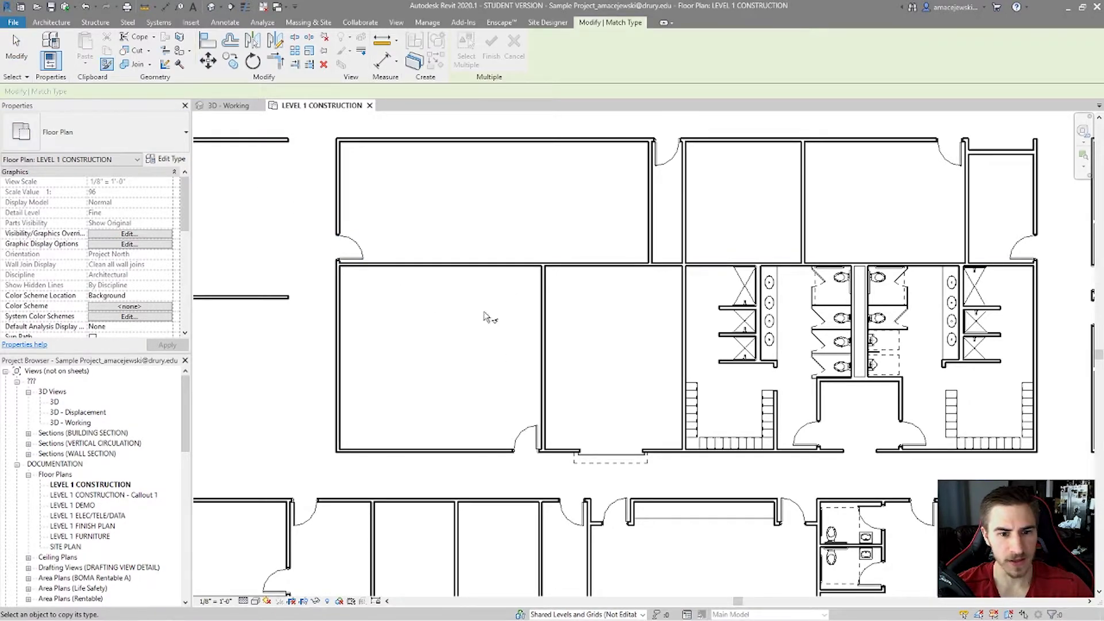
pyautogui.click(527, 432)
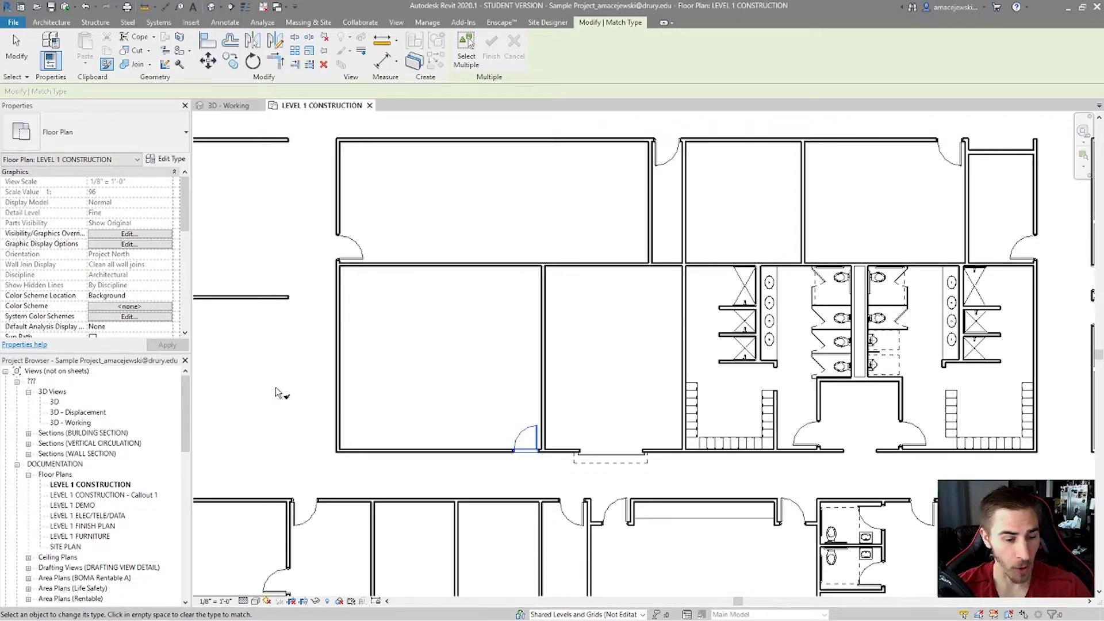
pyautogui.click(428, 356)
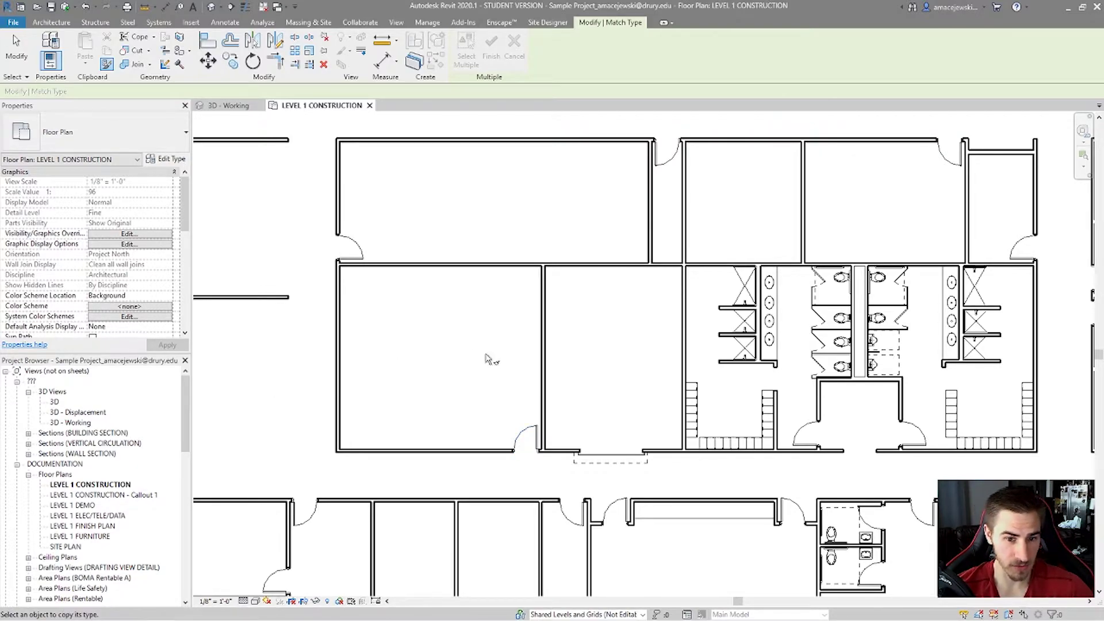
# Use Match Type Properties to copy the single interior door's type onto the overhead coiling door in the neighbouring room
pyautogui.click(522, 436)
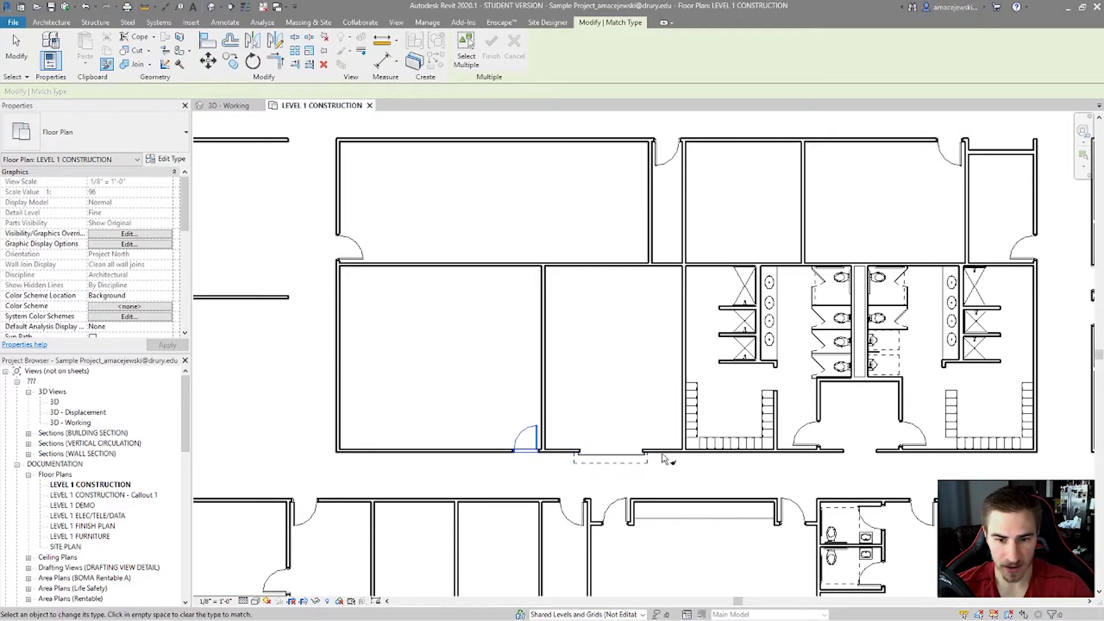
pyautogui.click(611, 460)
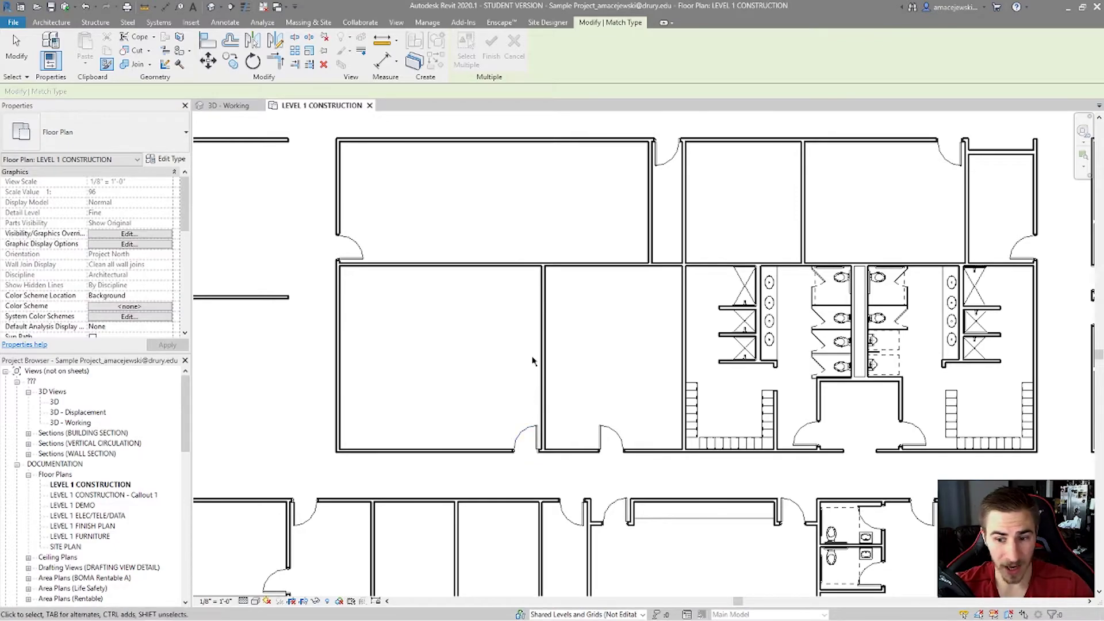
pyautogui.press('Escape')
# Review the wall types available for the exterior brick wall without changing its type
pyautogui.scroll(-2, 569, 332)
pyautogui.moveTo(570, 333); pyautogui.dragTo(612, 349, button='middle')
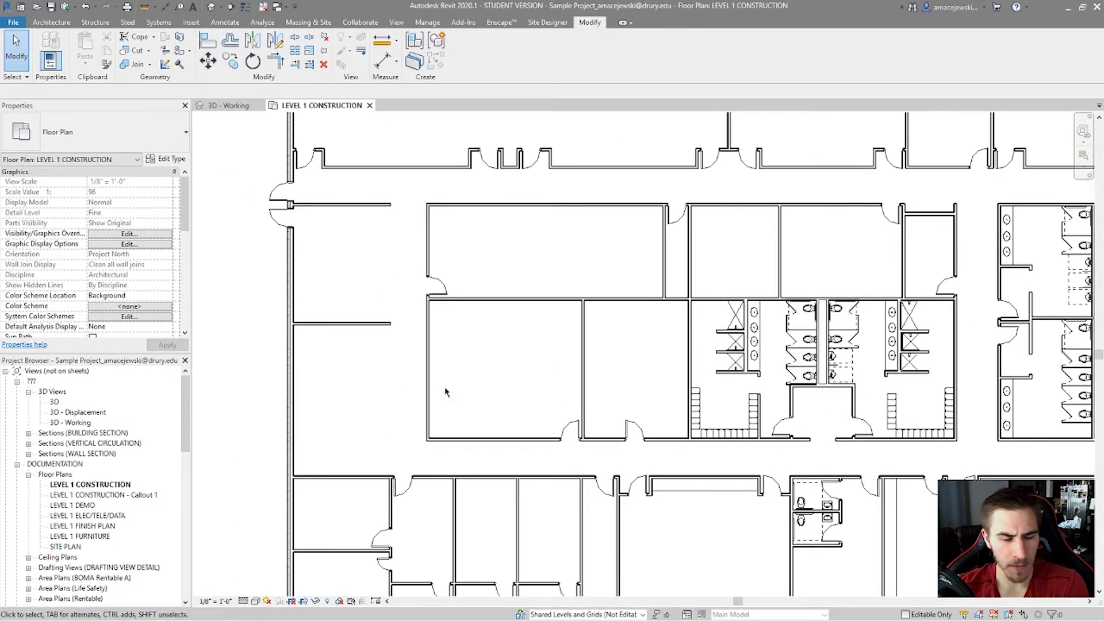
pyautogui.moveTo(445, 392); pyautogui.dragTo(431, 391, button='middle')
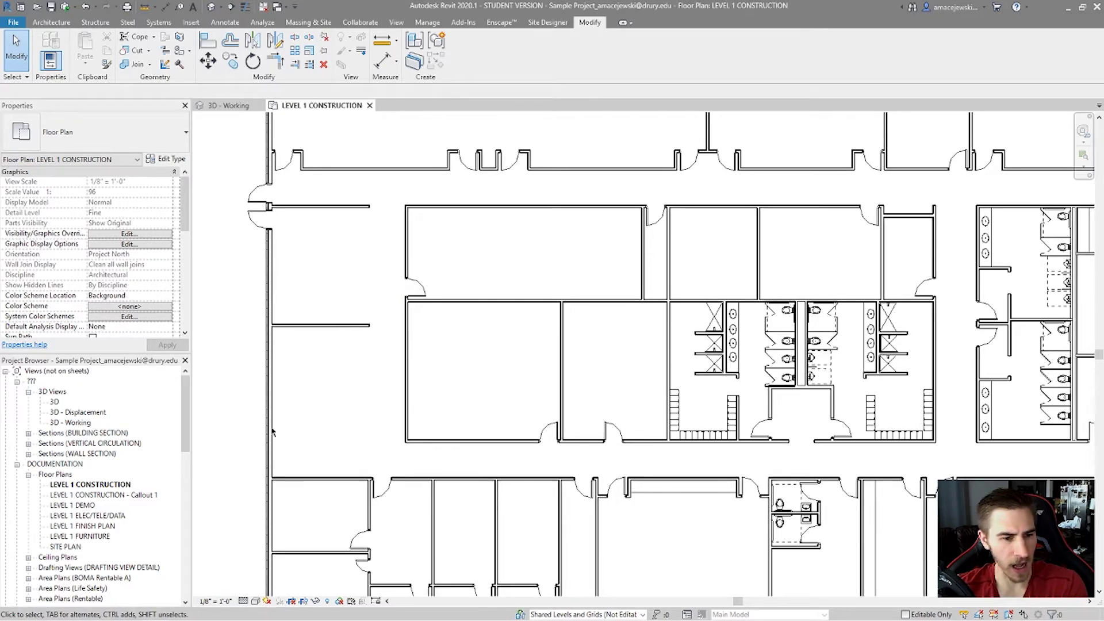
pyautogui.click(266, 382)
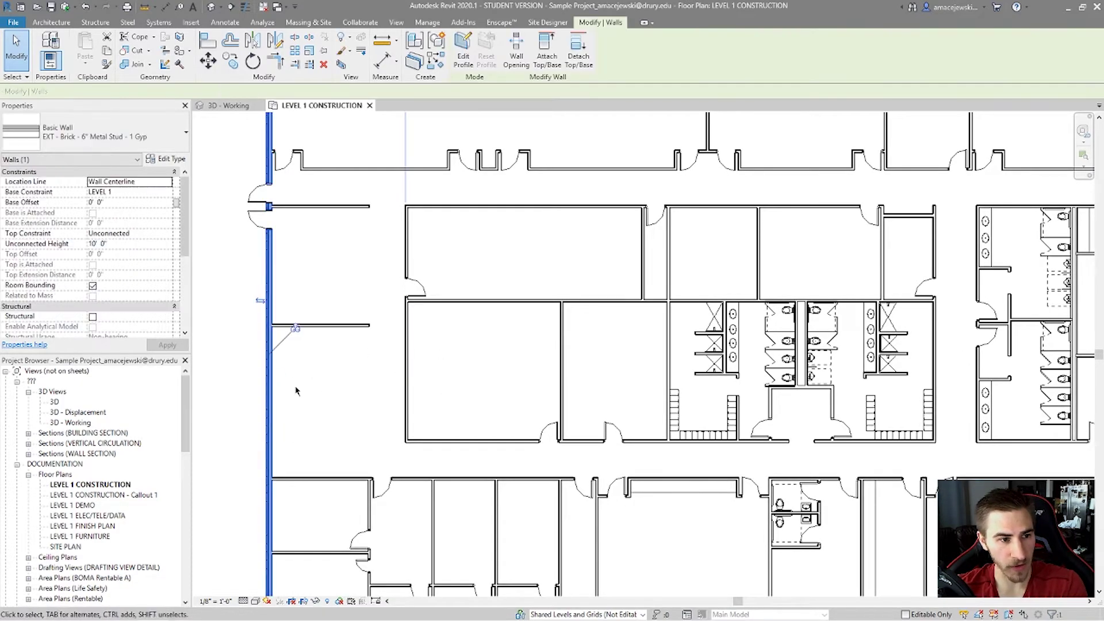
pyautogui.click(144, 137)
pyautogui.scroll(-1, 83, 275)
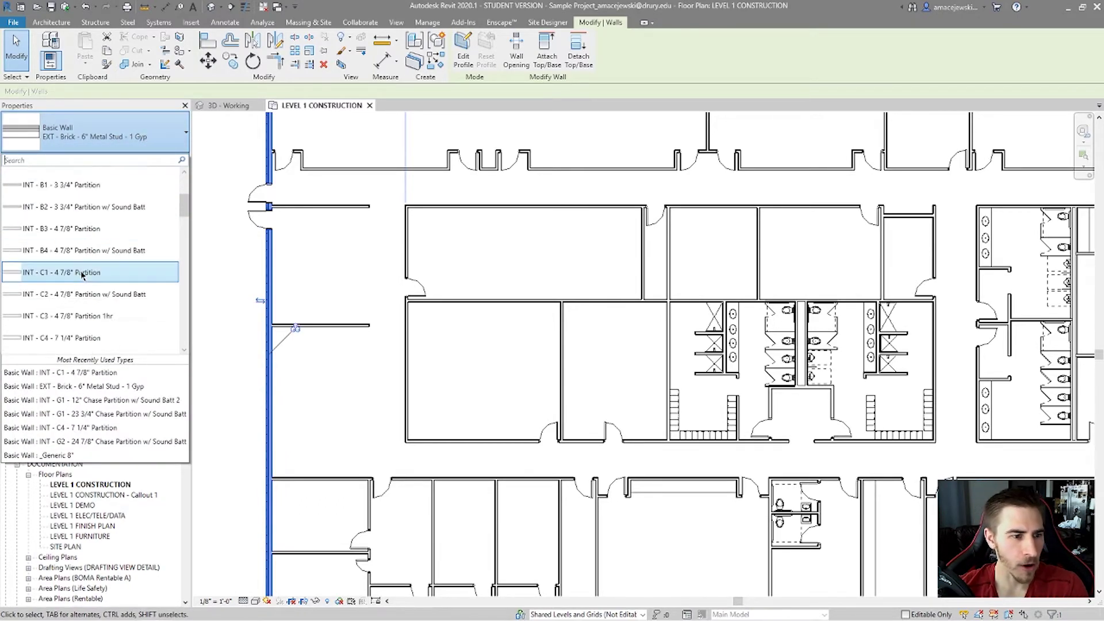
pyautogui.scroll(-1, 83, 275)
pyautogui.scroll(2, 82, 275)
pyautogui.scroll(-1, 86, 248)
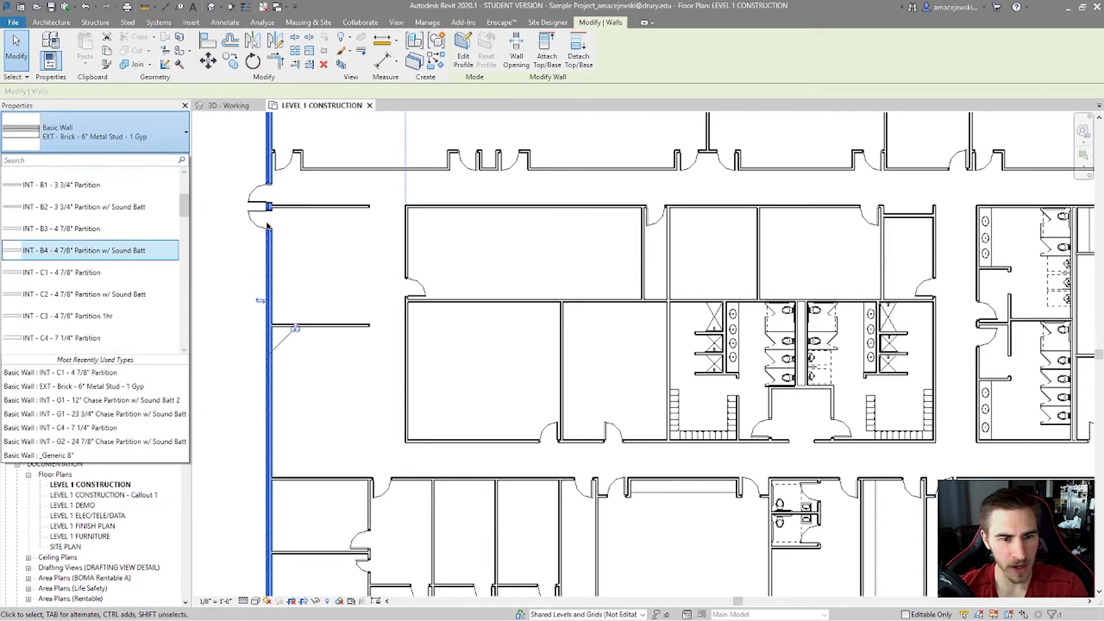
pyautogui.click(358, 272)
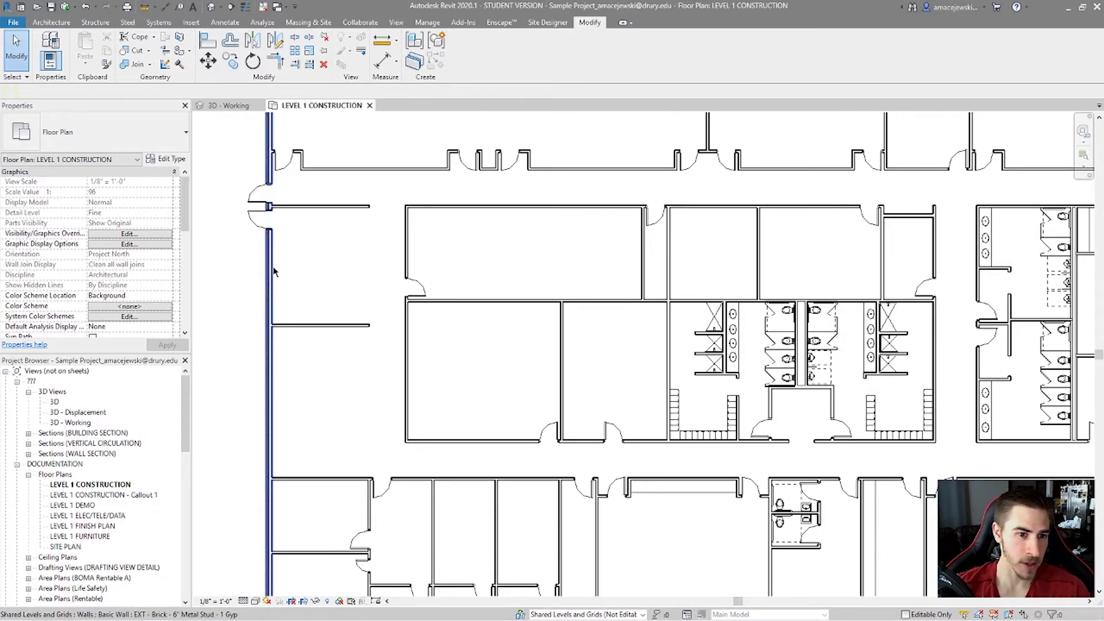
# Use Match Type Properties to copy the exterior brick wall's type onto the short stub wall and several interior room and corridor partitions
pyautogui.click(107, 64)
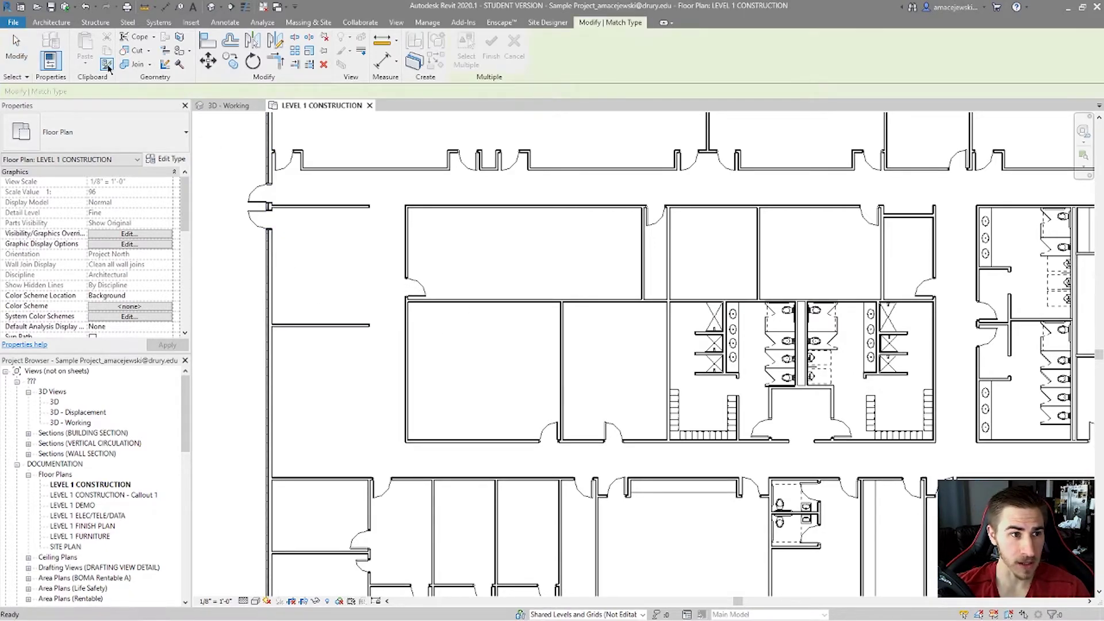
pyautogui.click(262, 275)
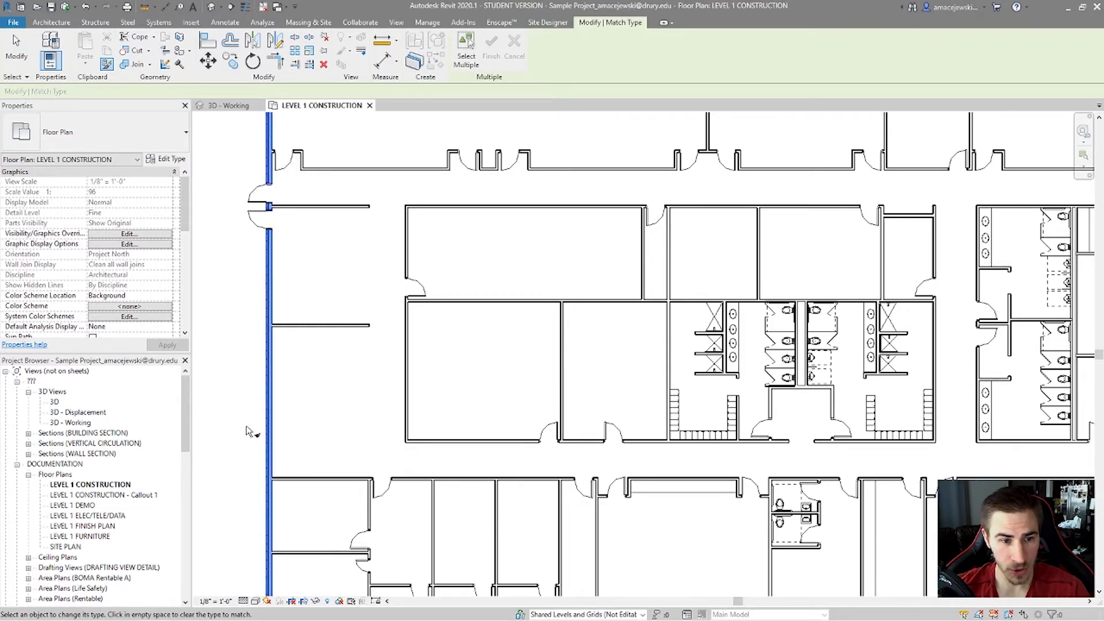
pyautogui.click(296, 326)
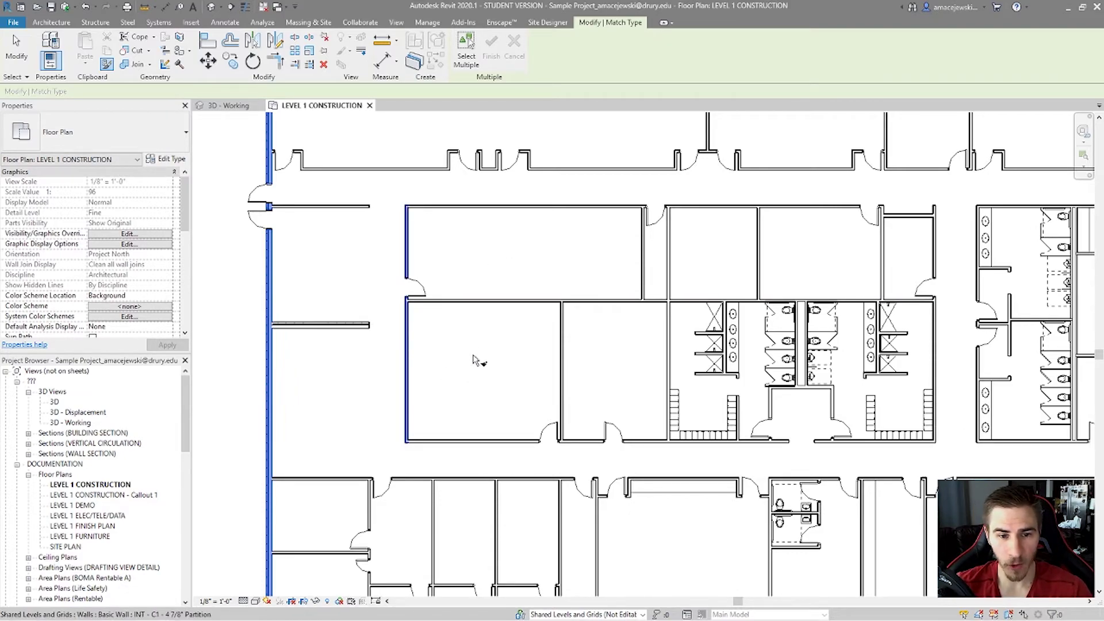
pyautogui.click(479, 300)
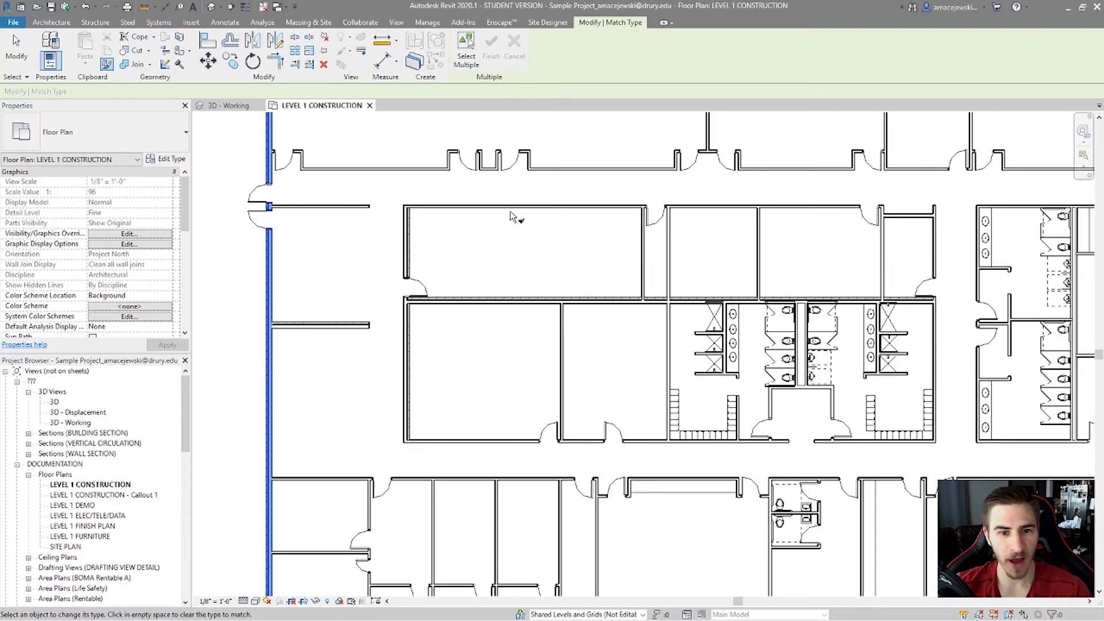
pyautogui.click(553, 205)
pyautogui.click(578, 169)
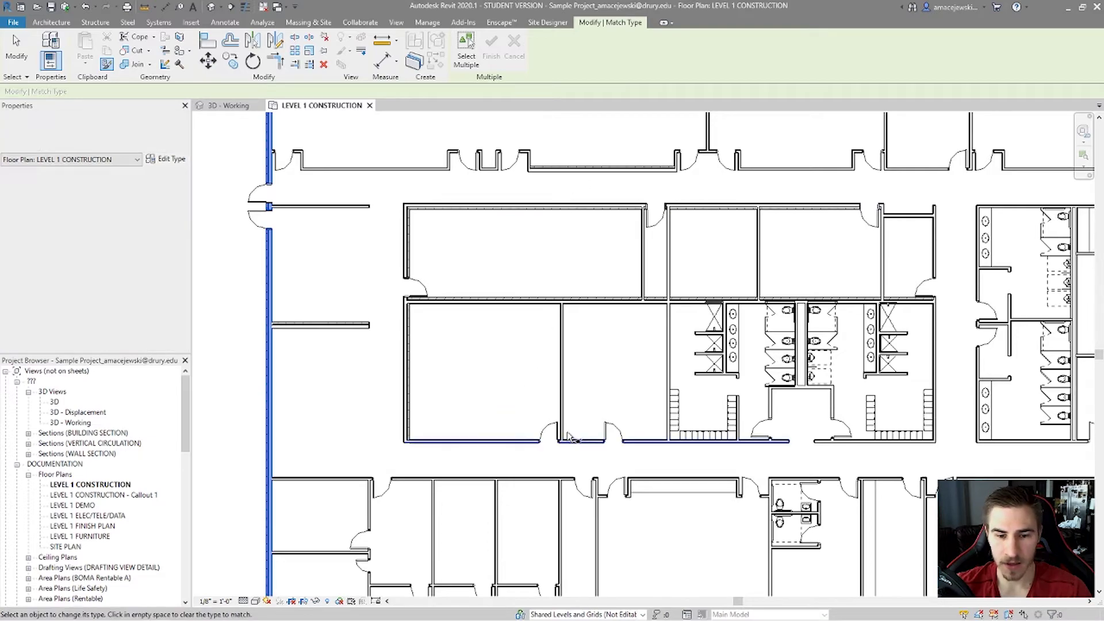
pyautogui.click(537, 375)
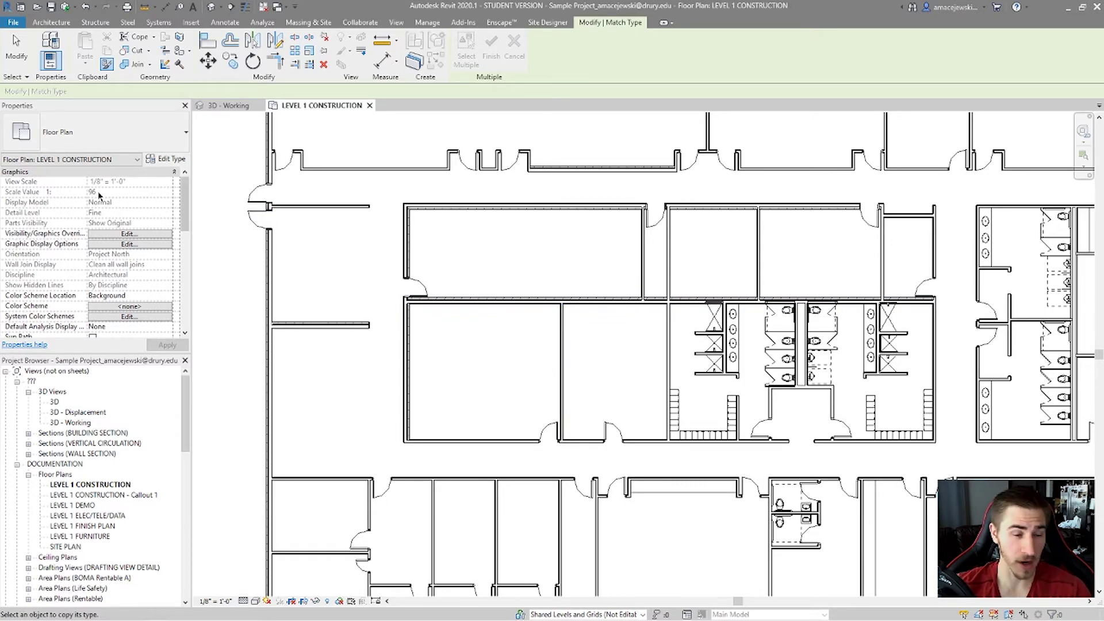
pyautogui.press('Escape')
# Check the exterior wall's type and its list of alternative wall types again, keeping the current type
pyautogui.click(266, 281)
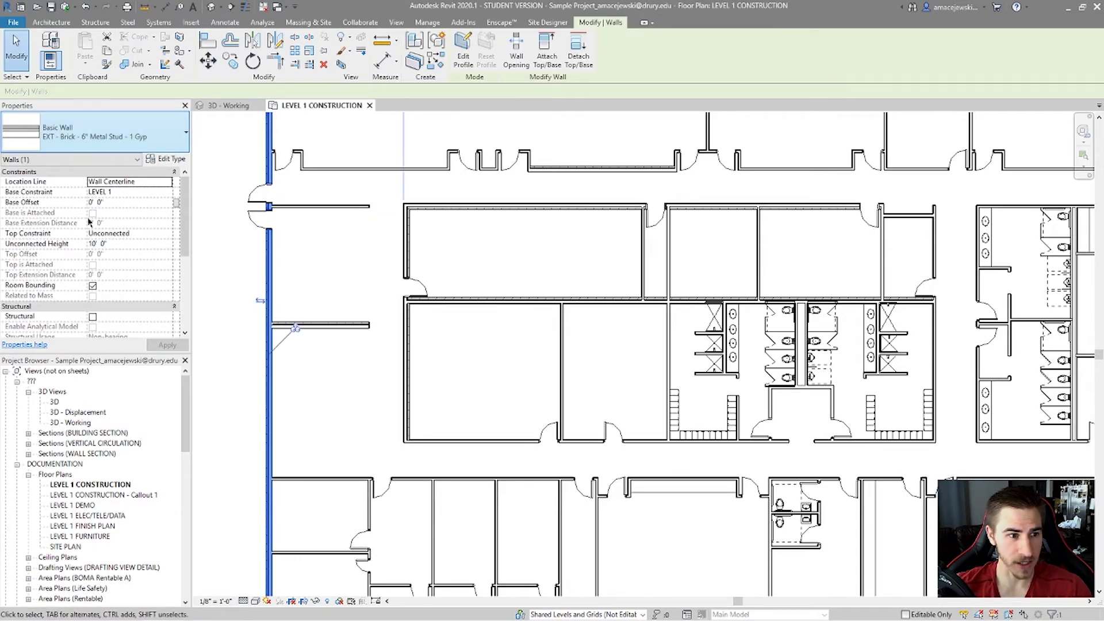
pyautogui.click(115, 137)
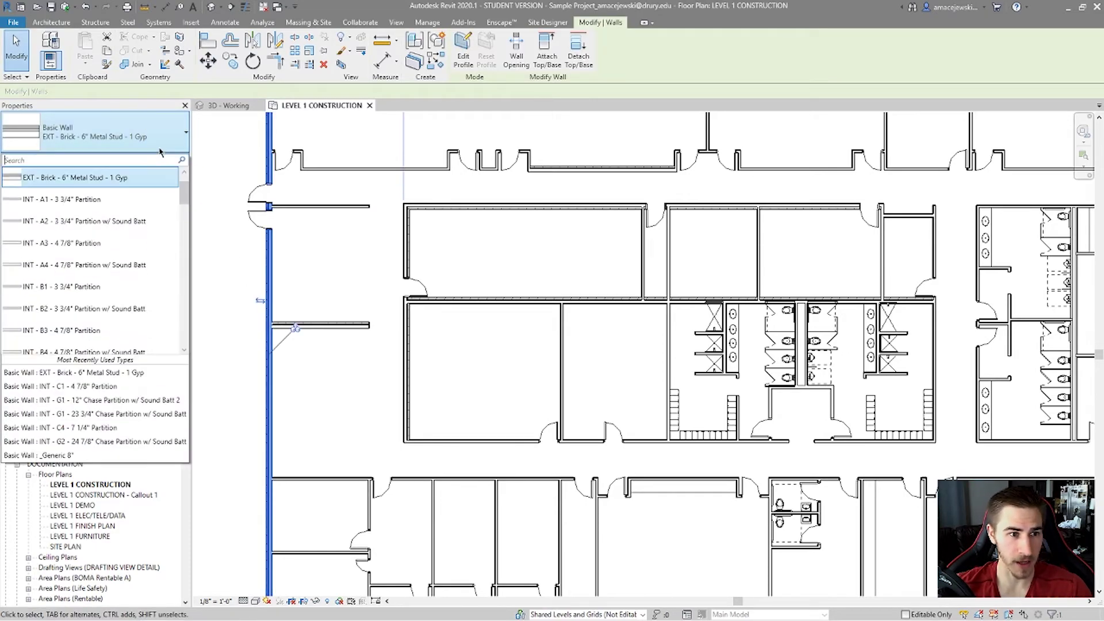
pyautogui.click(329, 242)
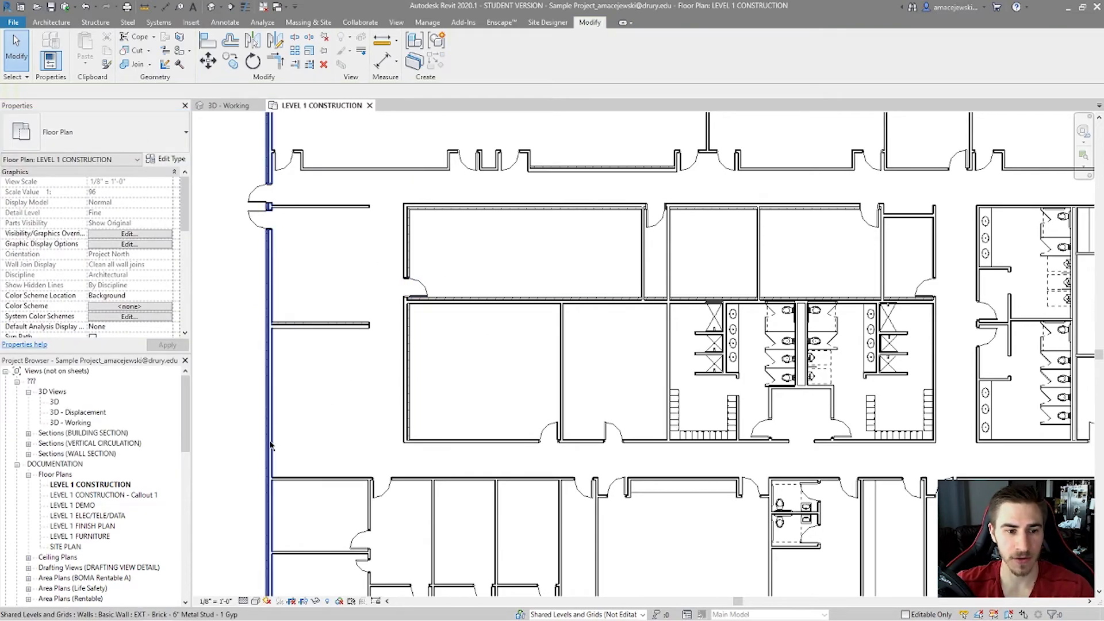